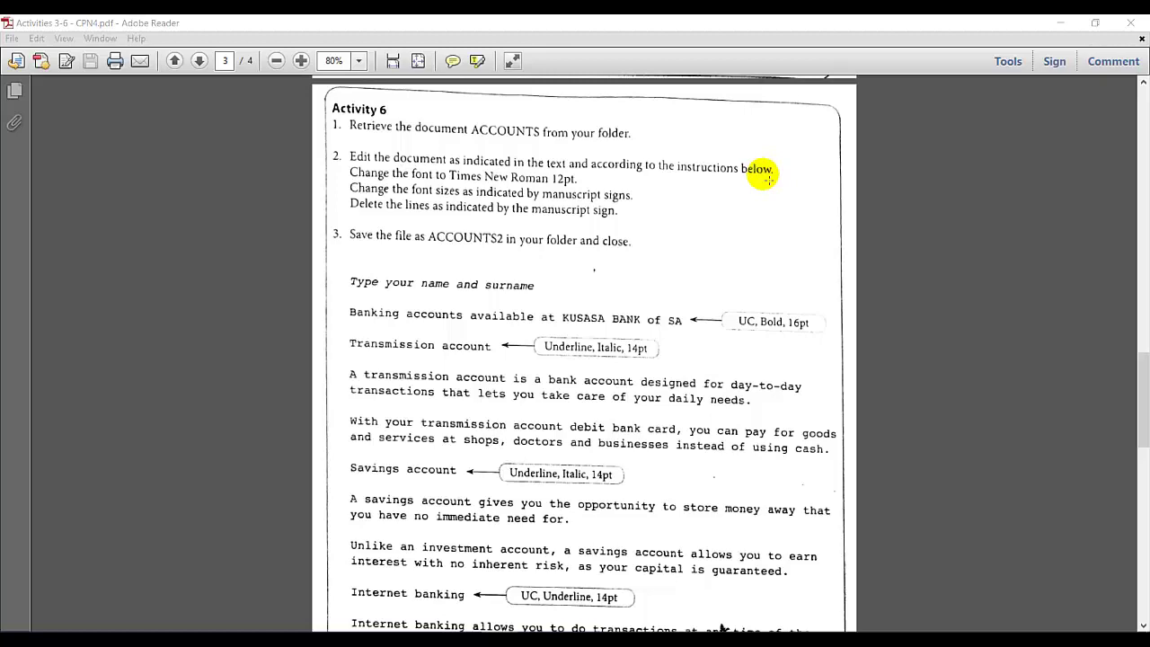
Open the ACCOUNTS document in Word from the N4 Student CD files folder on the desktop
{"action": "left_click", "coordinate": [1059, 23]}
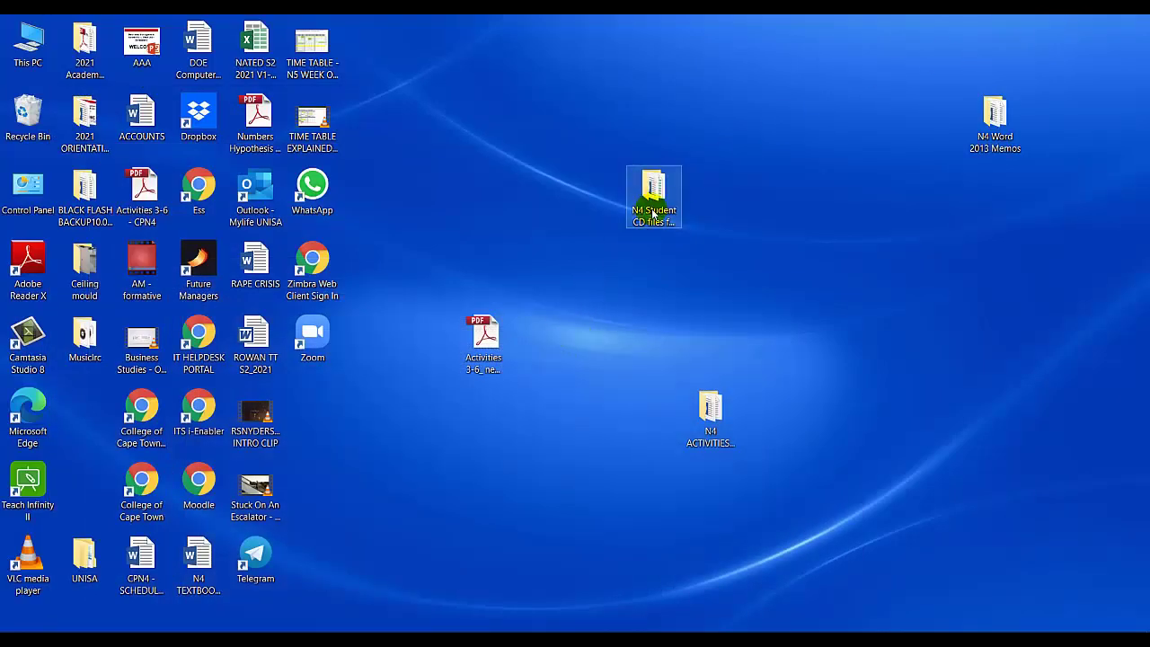
{"action": "double_click", "coordinate": [653, 207]}
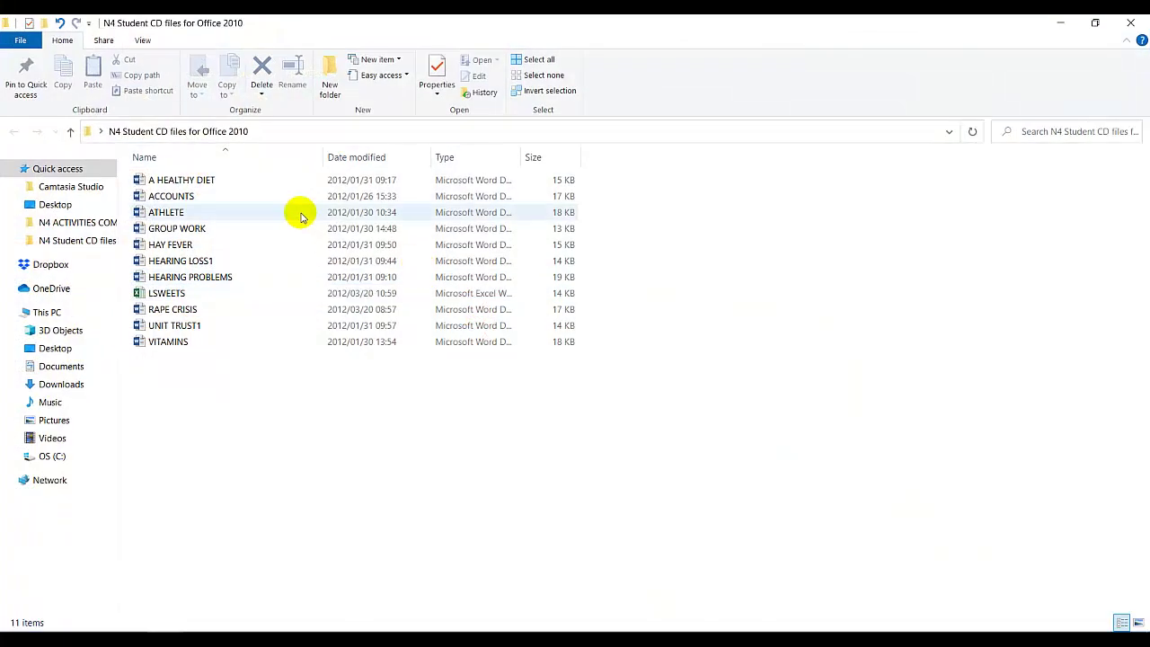
{"action": "left_click", "coordinate": [194, 200]}
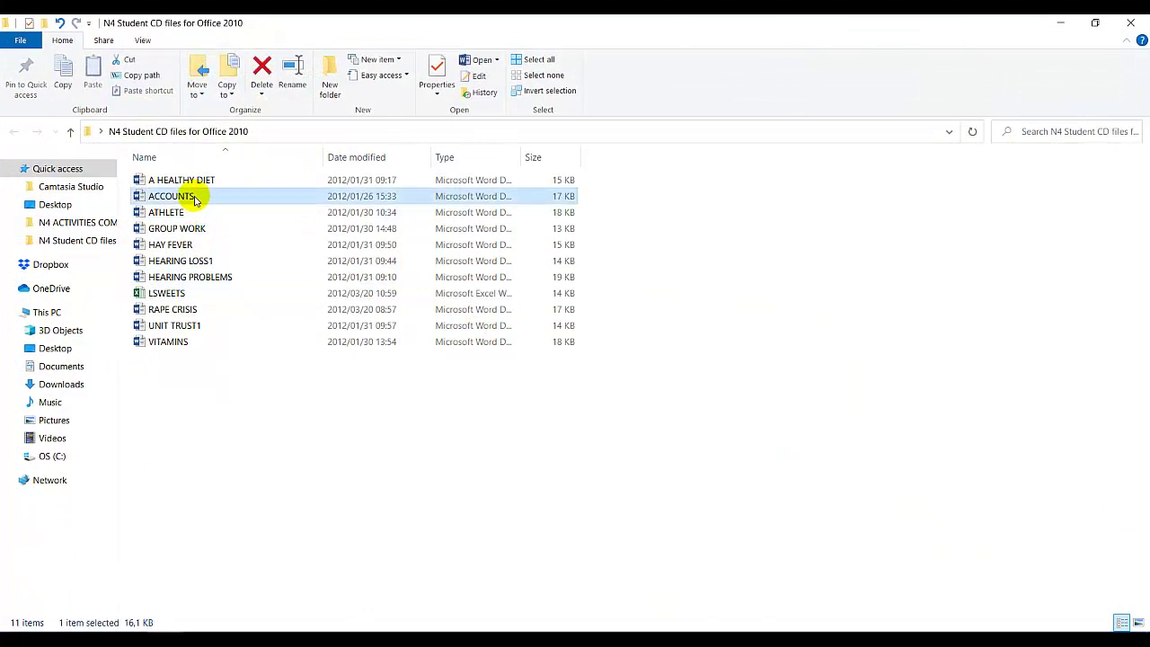
{"action": "double_click", "coordinate": [194, 199]}
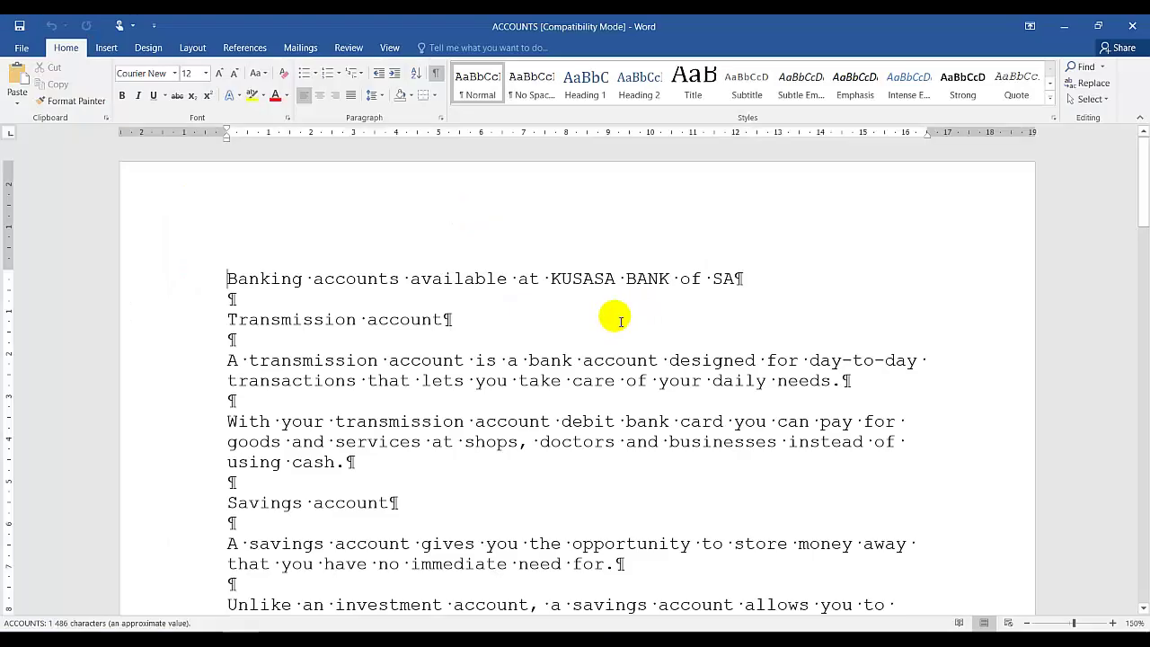
{"action": "left_click", "coordinate": [439, 627]}
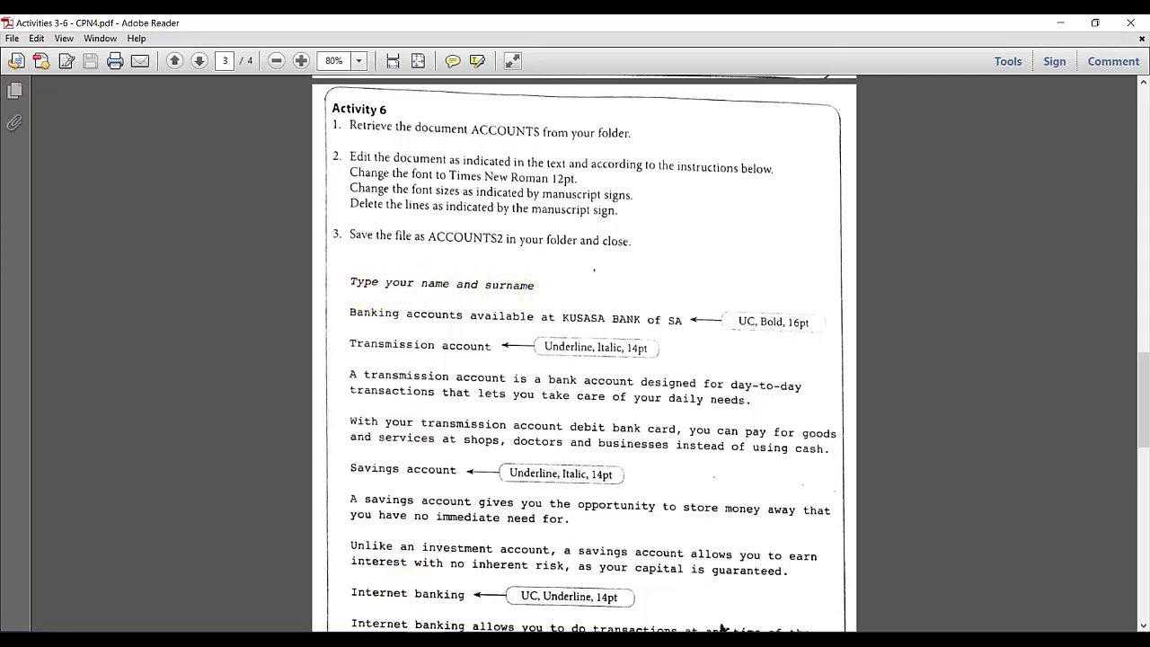
Add blank lines above Banking accounts for the author's name, then select the whole document
{"action": "key", "text": "alt+Tab"}
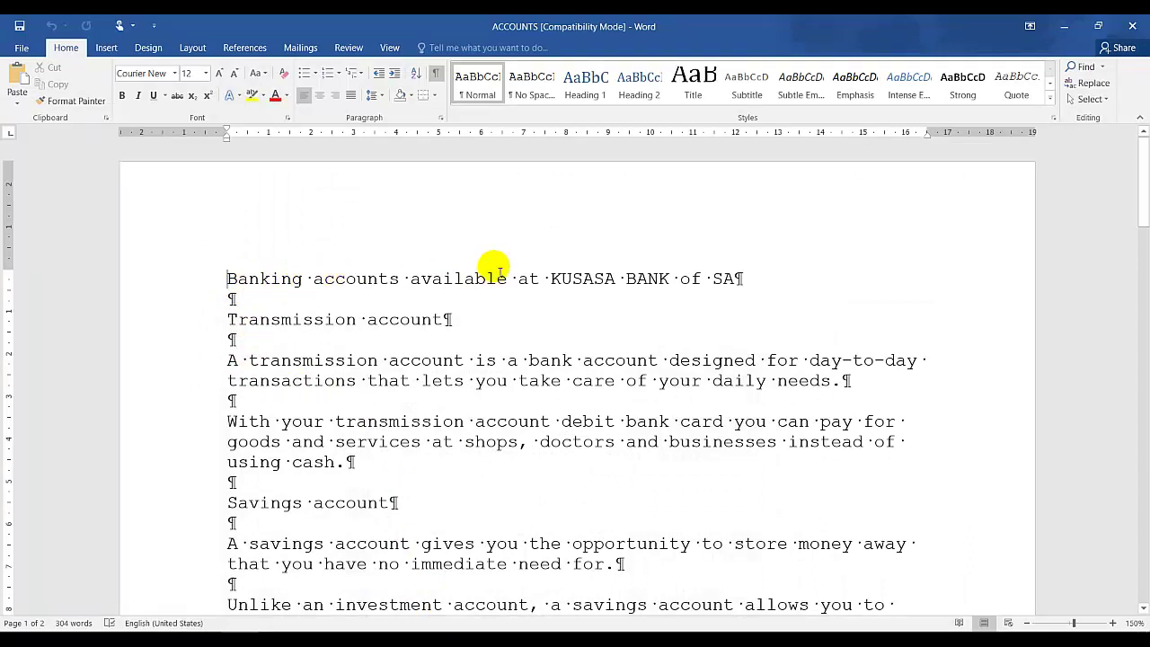
{"action": "key", "text": "Return"}
{"action": "key", "text": "Return"}
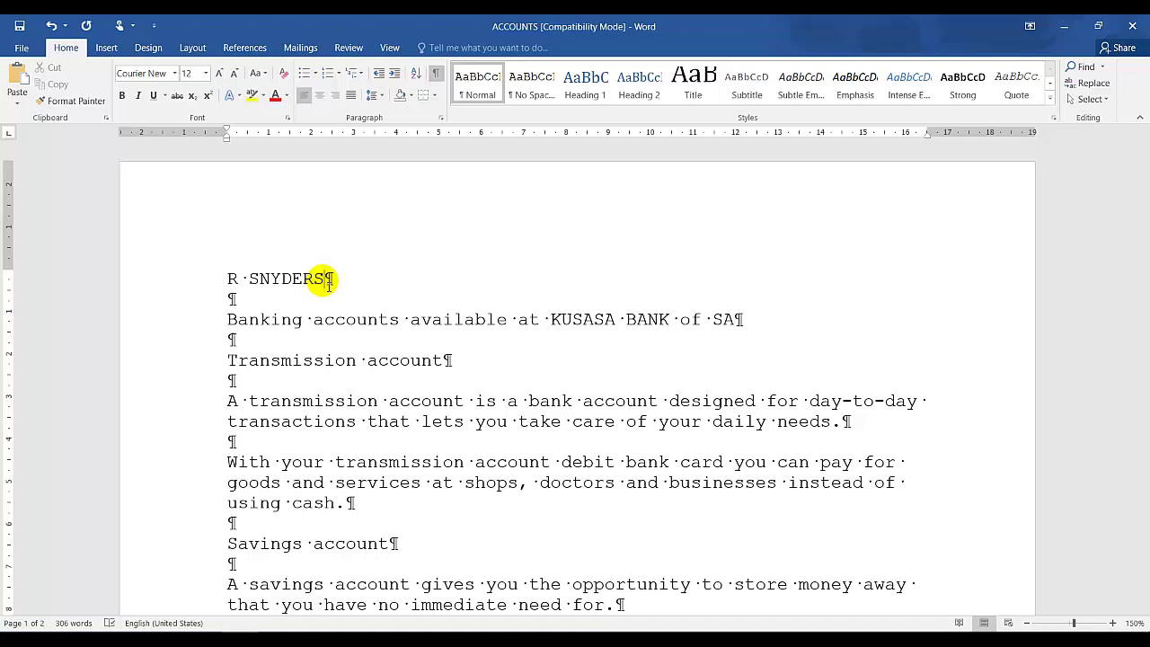
{"action": "key", "text": "ctrl+a"}
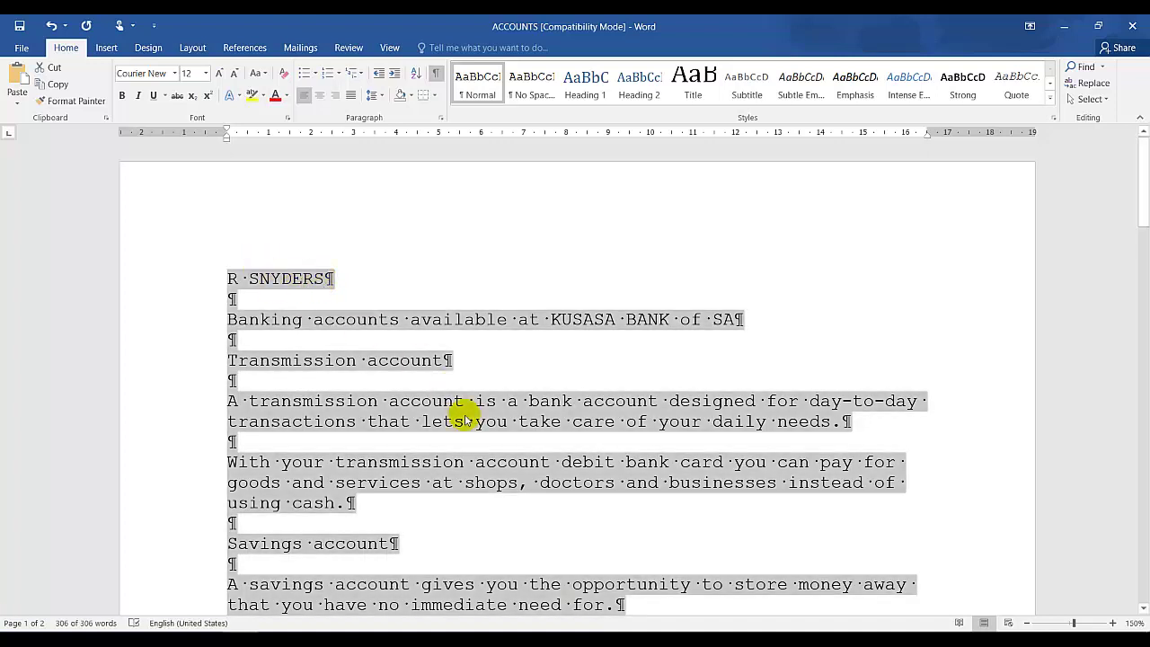
Change the font of the entire ACCOUNTS document to Times New Roman
{"action": "left_click", "coordinate": [175, 73]}
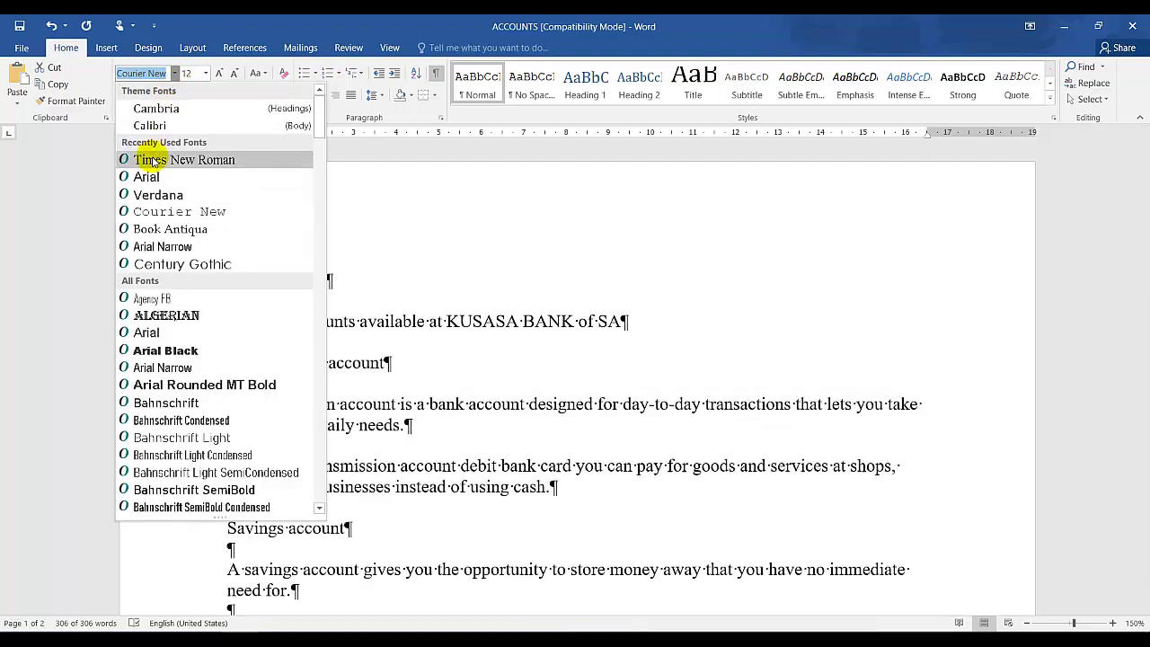
{"action": "left_click", "coordinate": [151, 159]}
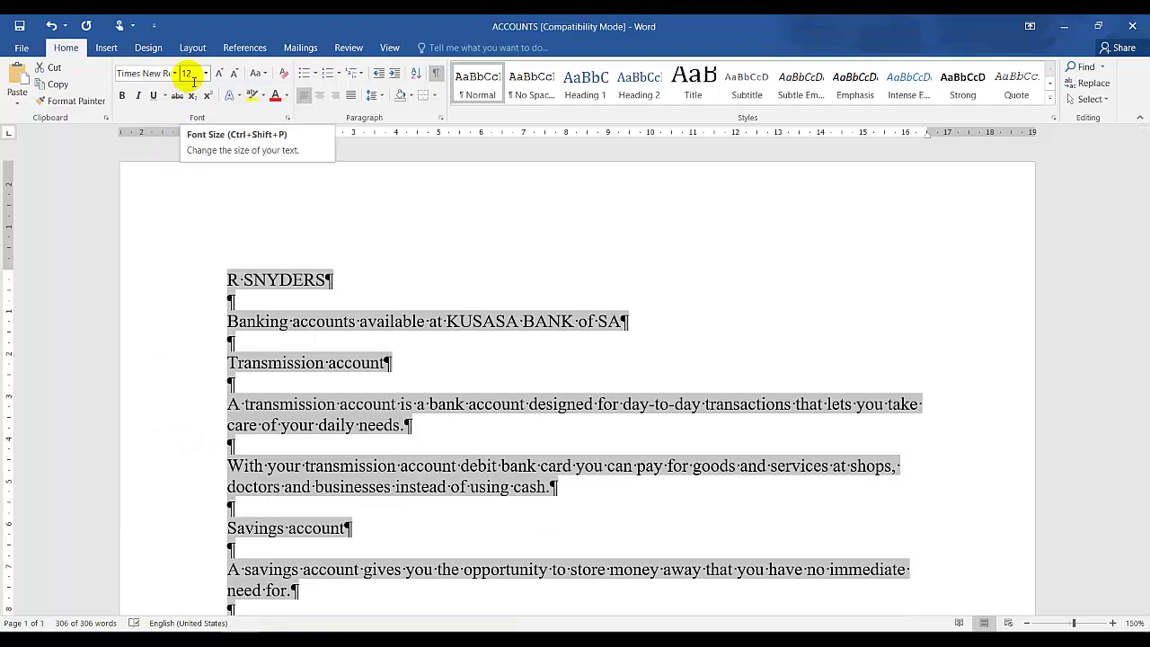
{"action": "left_click", "coordinate": [434, 361]}
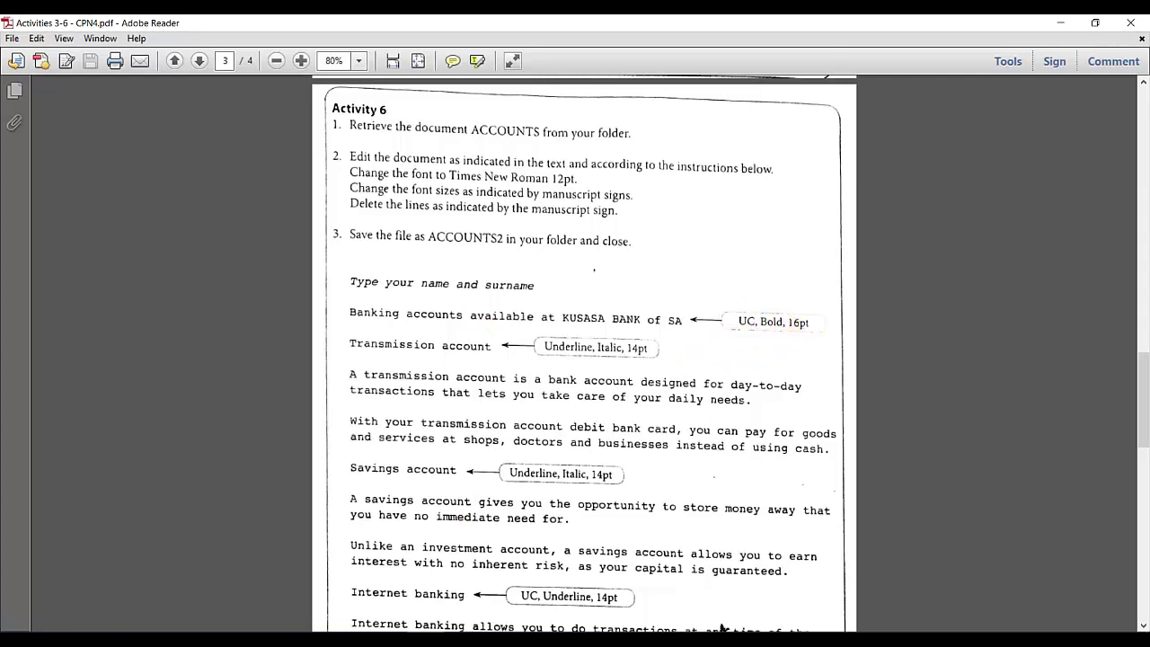
Make the Banking accounts heading 16pt, UPPERCASE and bold
{"action": "key", "text": "alt+Tab"}
{"action": "left_click_drag", "start_coordinate": [619, 322], "coordinate": [228, 320]}
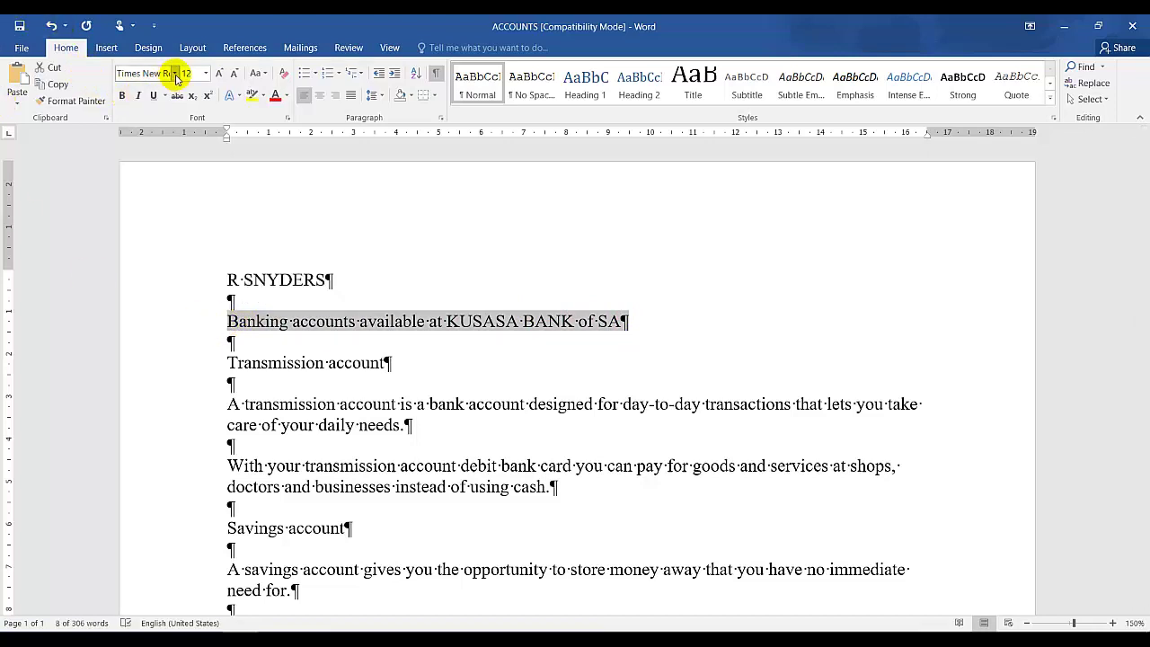
{"action": "left_click", "coordinate": [222, 76]}
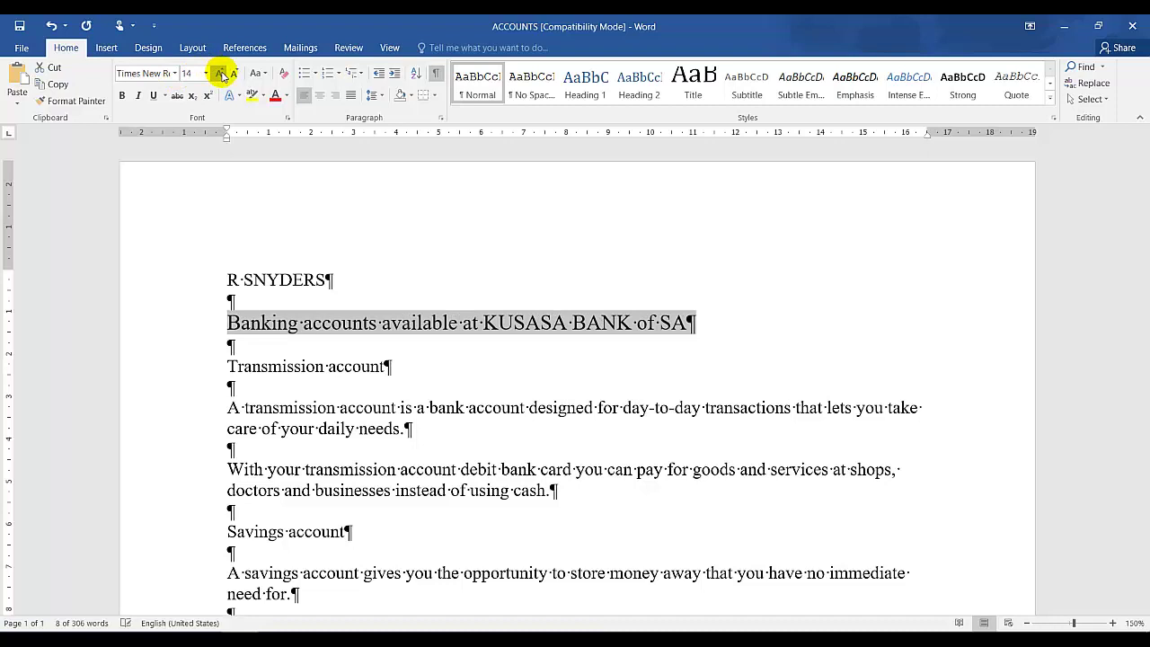
{"action": "left_click", "coordinate": [222, 77]}
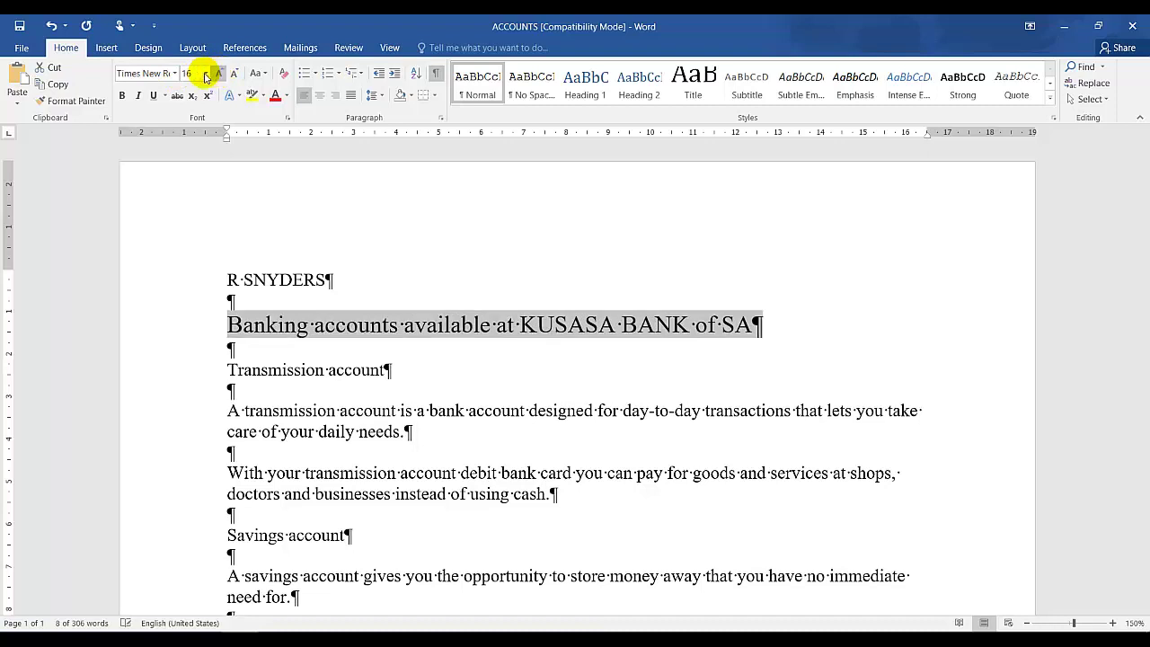
{"action": "left_click", "coordinate": [266, 75]}
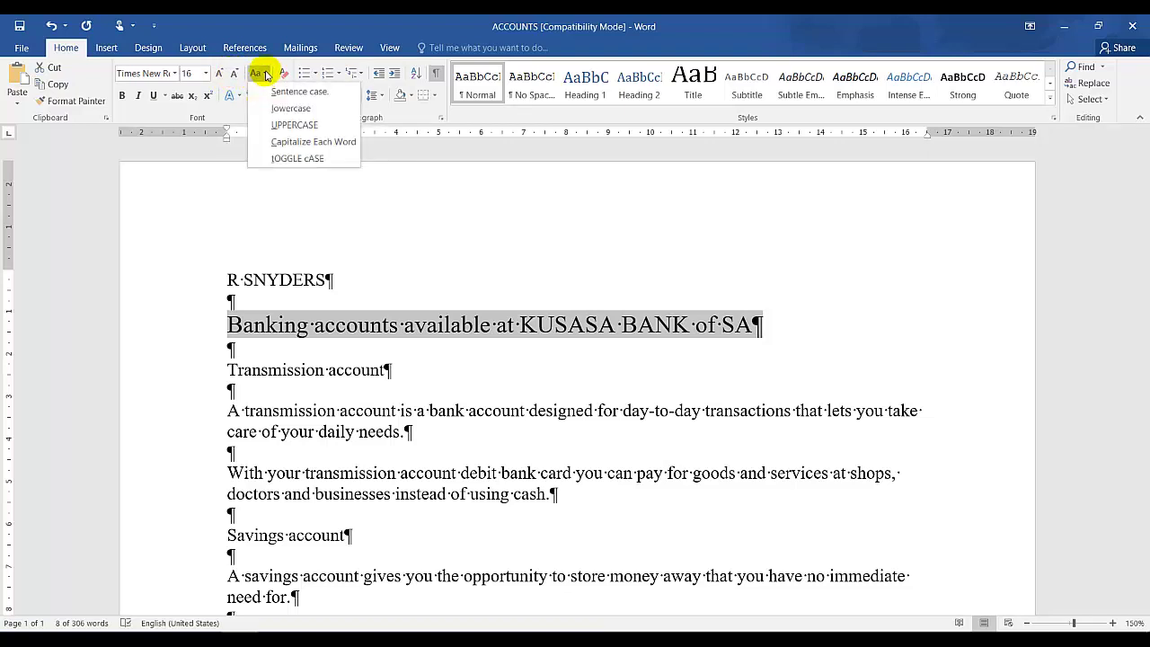
{"action": "left_click", "coordinate": [281, 126]}
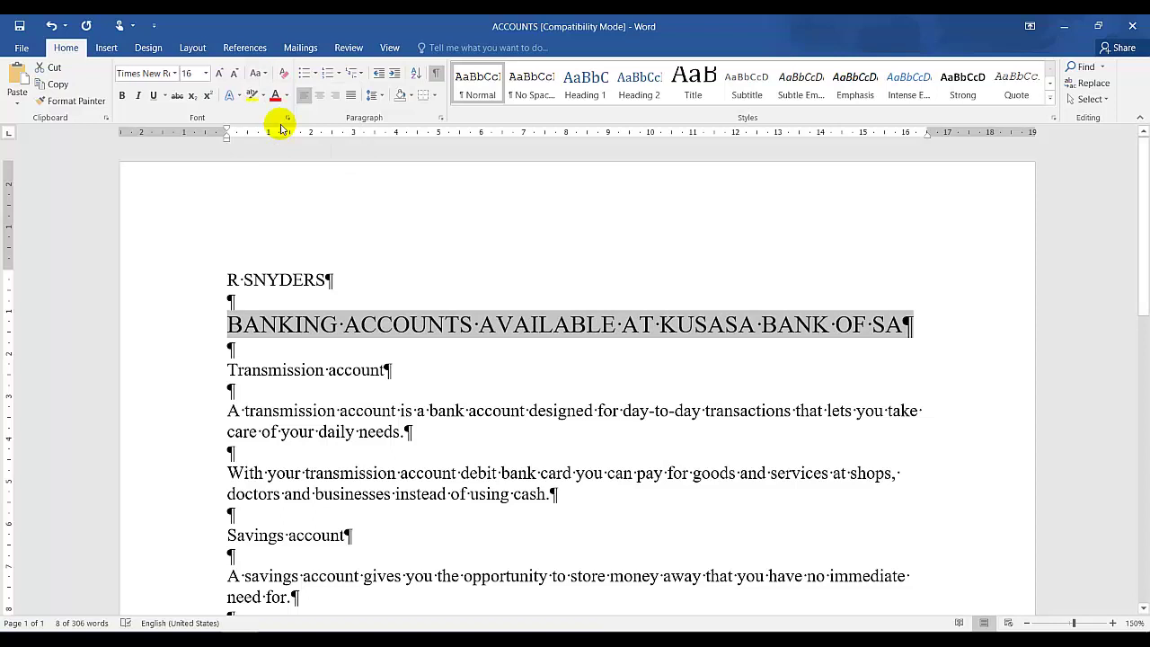
{"action": "left_click", "coordinate": [123, 96]}
{"action": "left_click", "coordinate": [387, 370]}
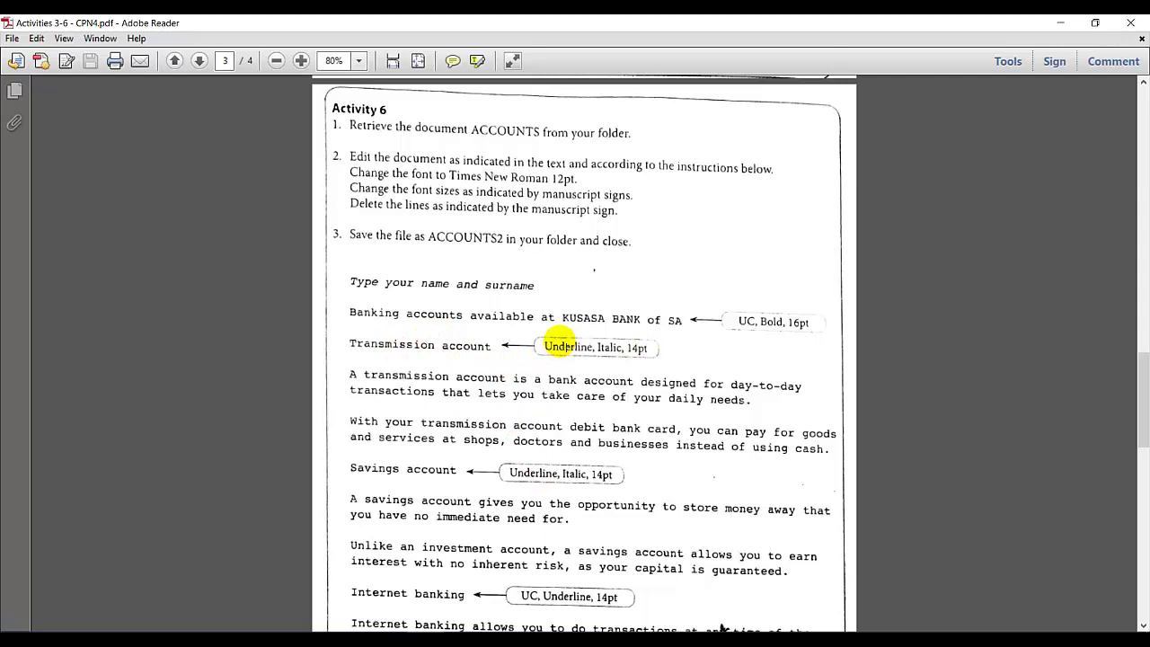
Underline, italicise and enlarge both the Transmission account and Savings account headings
{"action": "key", "text": "alt+Tab"}
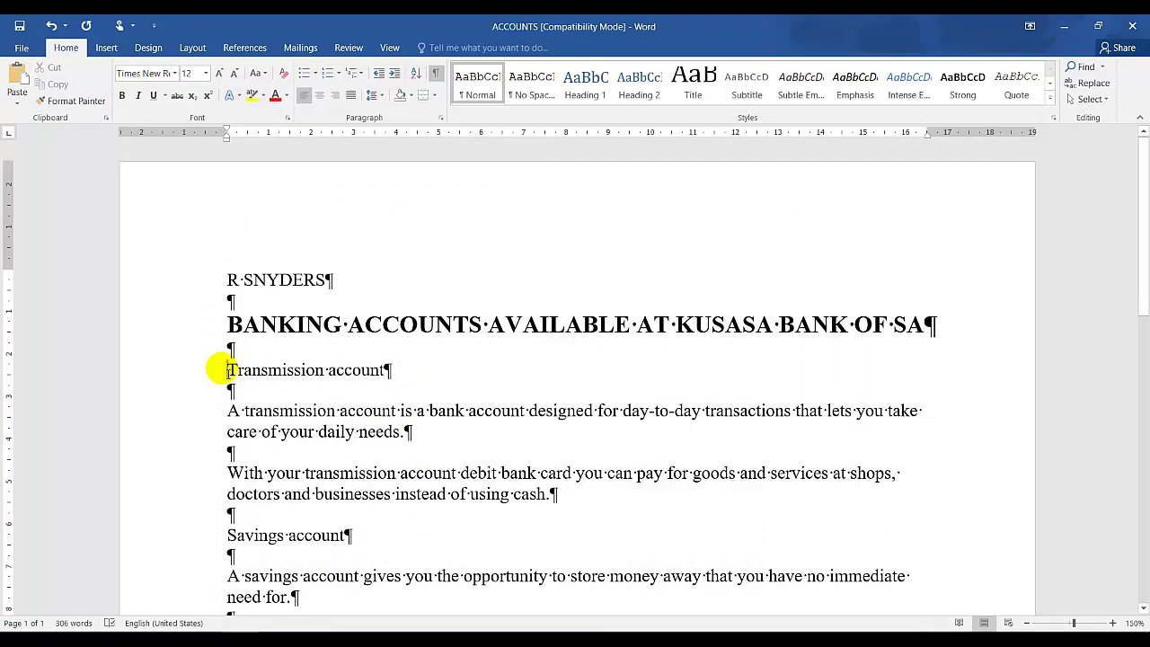
{"action": "key", "text": "ctrl+a"}
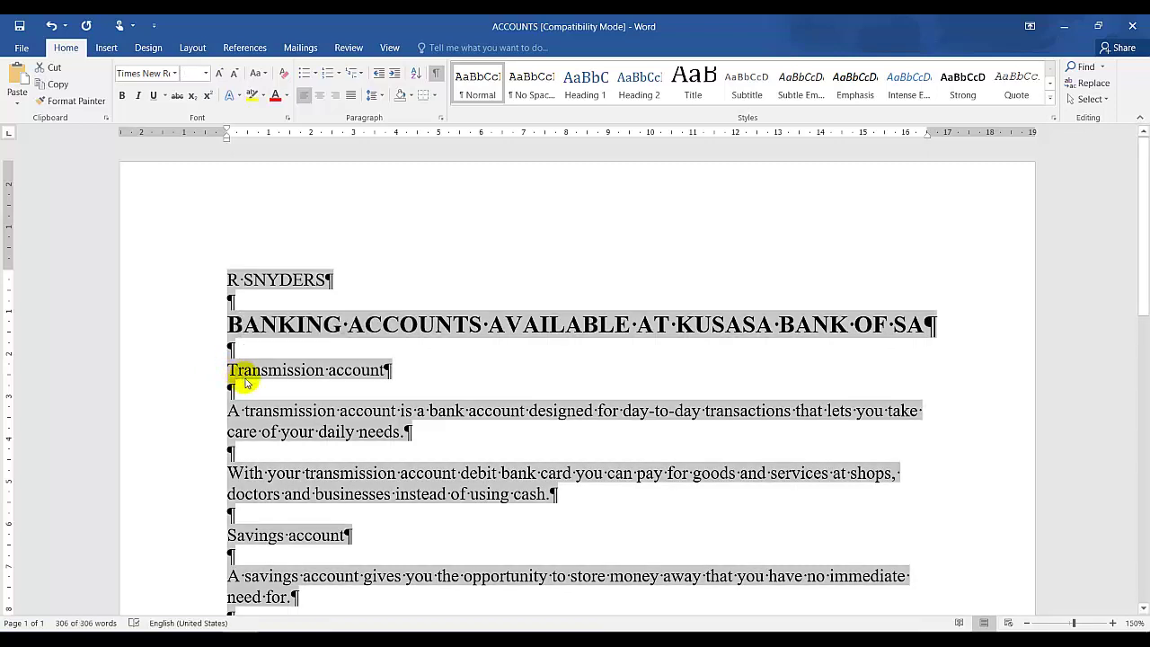
{"action": "left_click", "coordinate": [227, 368]}
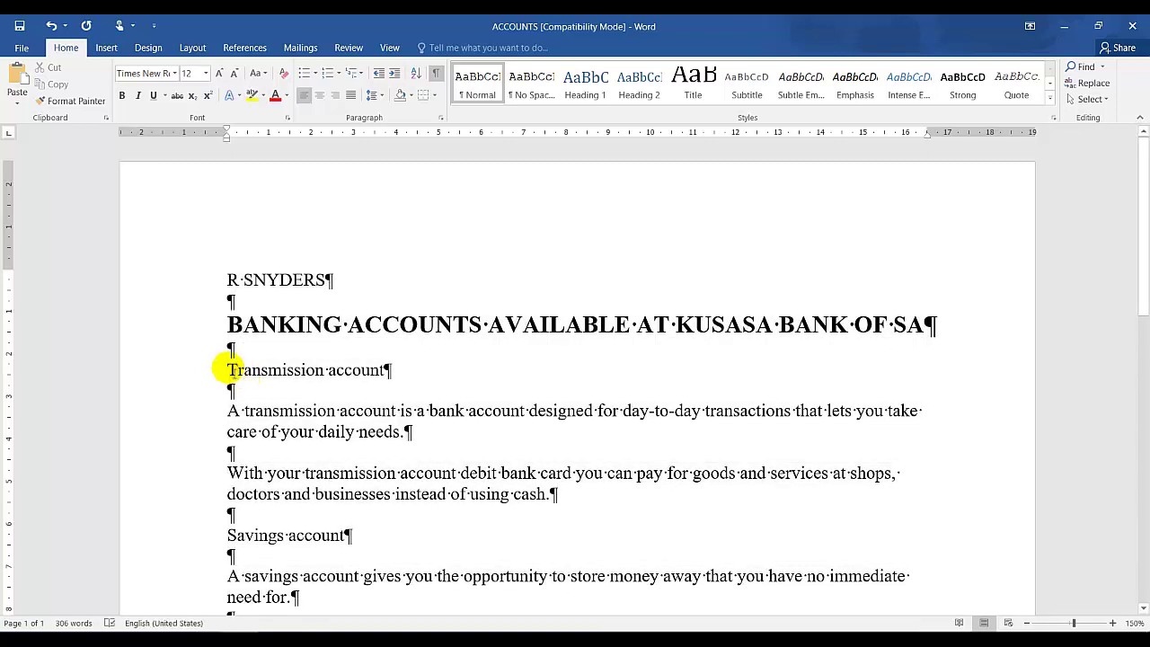
{"action": "triple_click", "coordinate": [229, 369]}
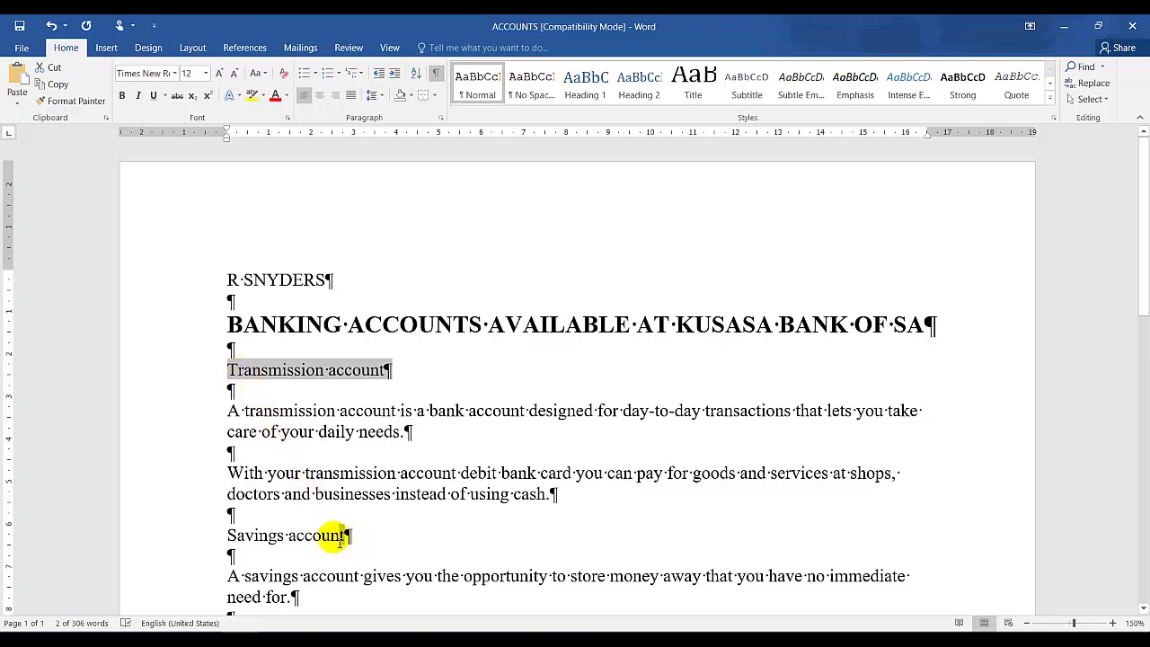
{"action": "left_click_drag", "start_coordinate": [350, 537], "coordinate": [240, 537]}
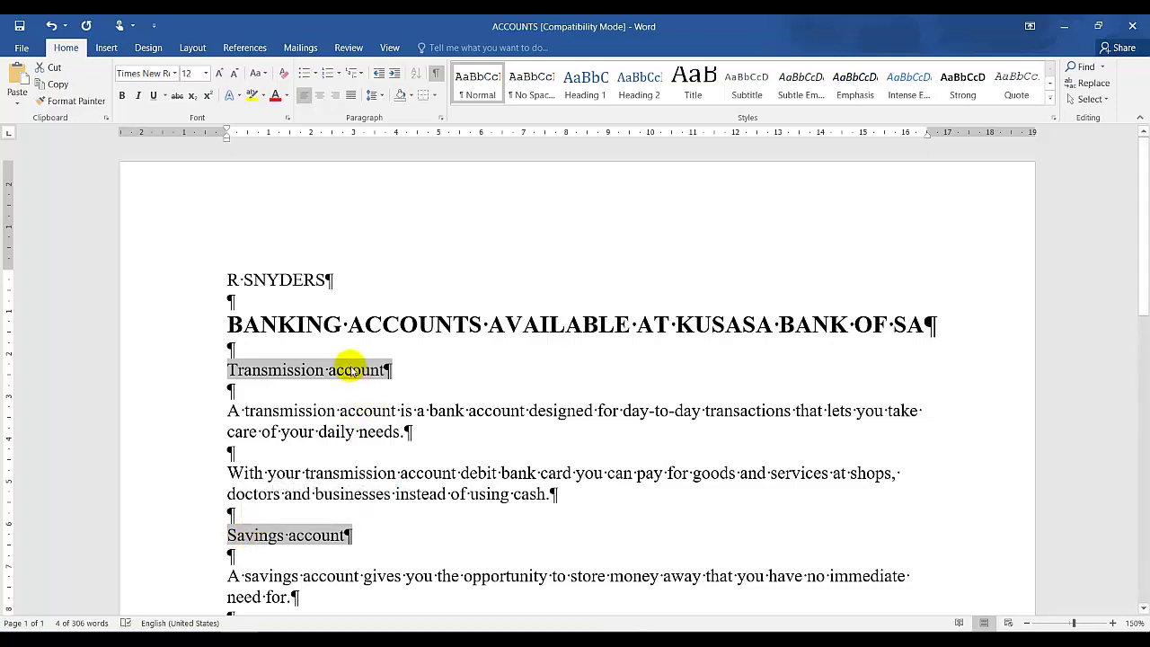
{"action": "left_click", "coordinate": [153, 96]}
{"action": "left_click", "coordinate": [138, 96]}
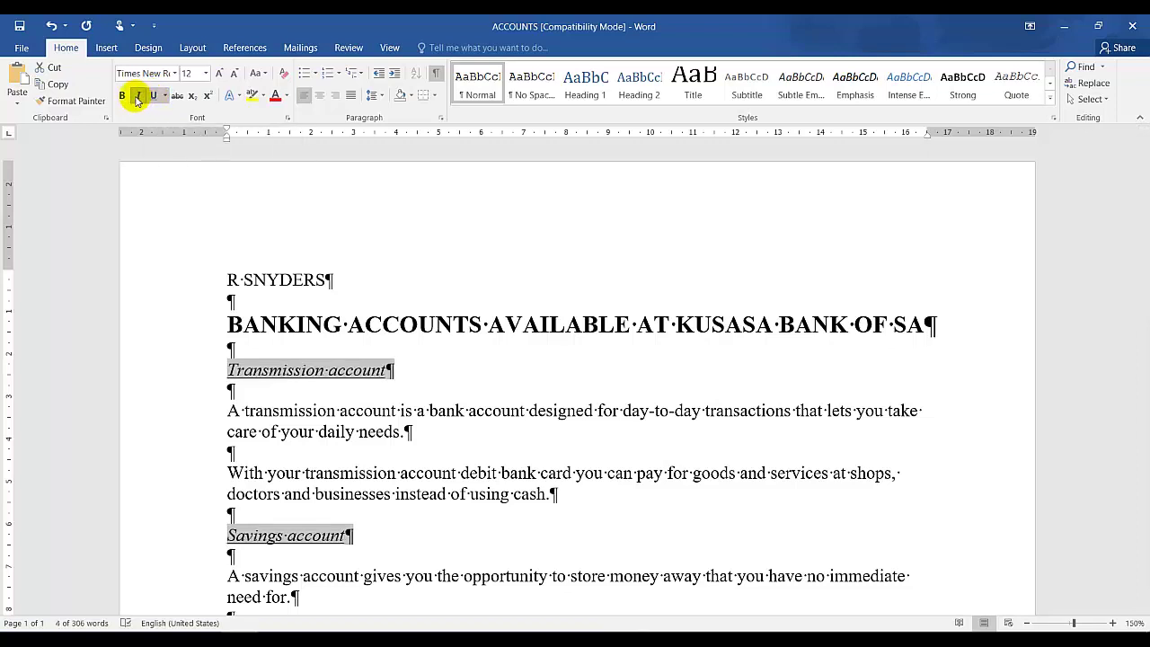
{"action": "left_click", "coordinate": [222, 73]}
{"action": "left_click", "coordinate": [447, 455]}
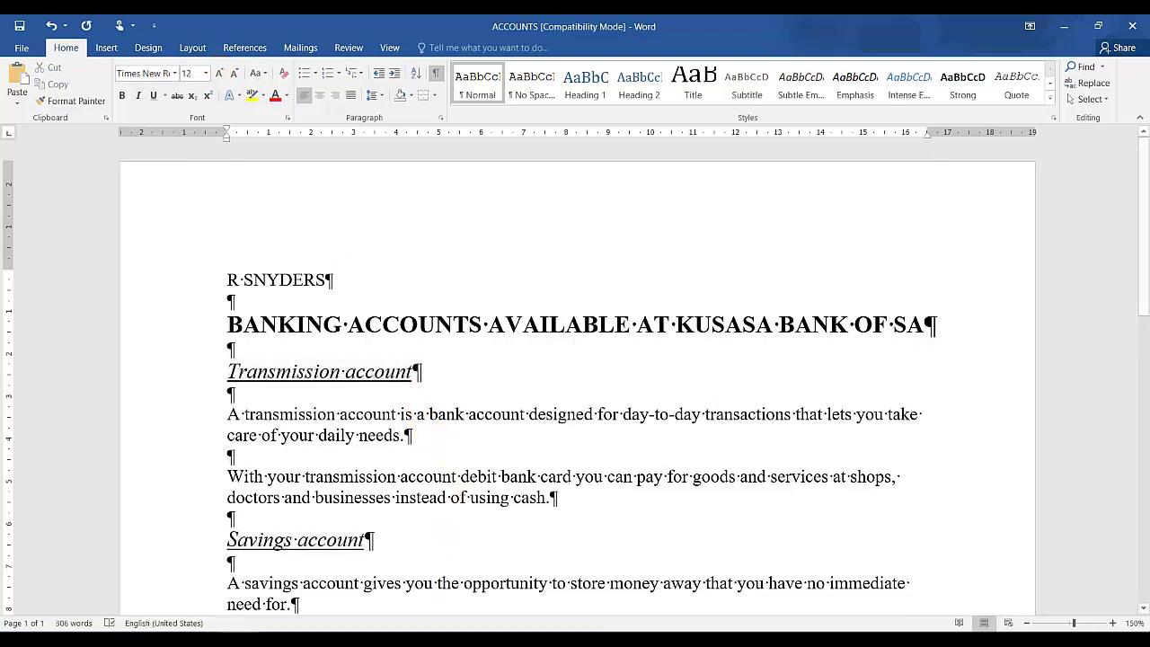
Scroll the instructions PDF down to the Internet banking and Credit cards heading marks
{"action": "left_click", "coordinate": [431, 584]}
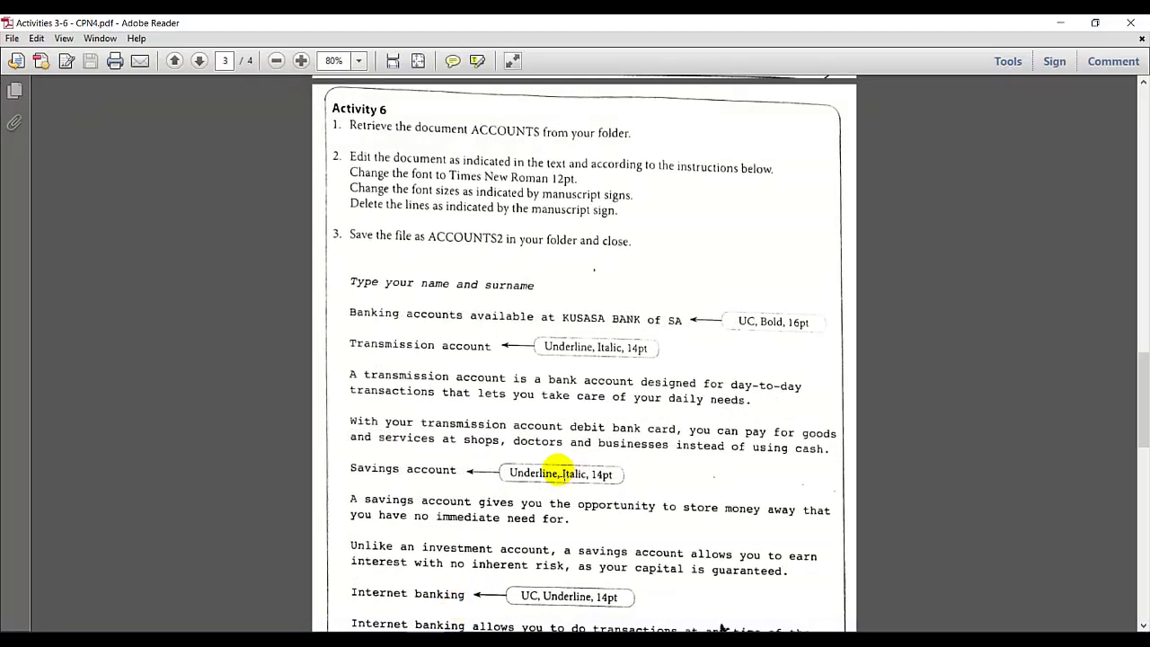
{"action": "scroll", "coordinate": [558, 472], "scroll_direction": "down", "scroll_amount": 4}
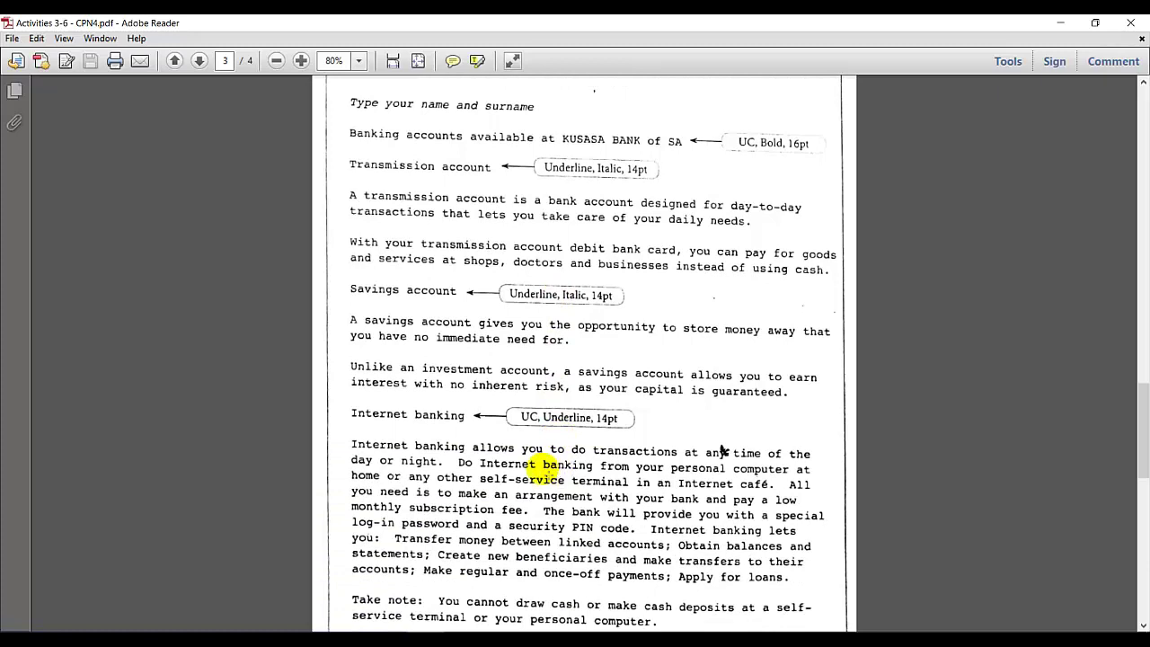
{"action": "scroll", "coordinate": [550, 463], "scroll_direction": "down", "scroll_amount": 1}
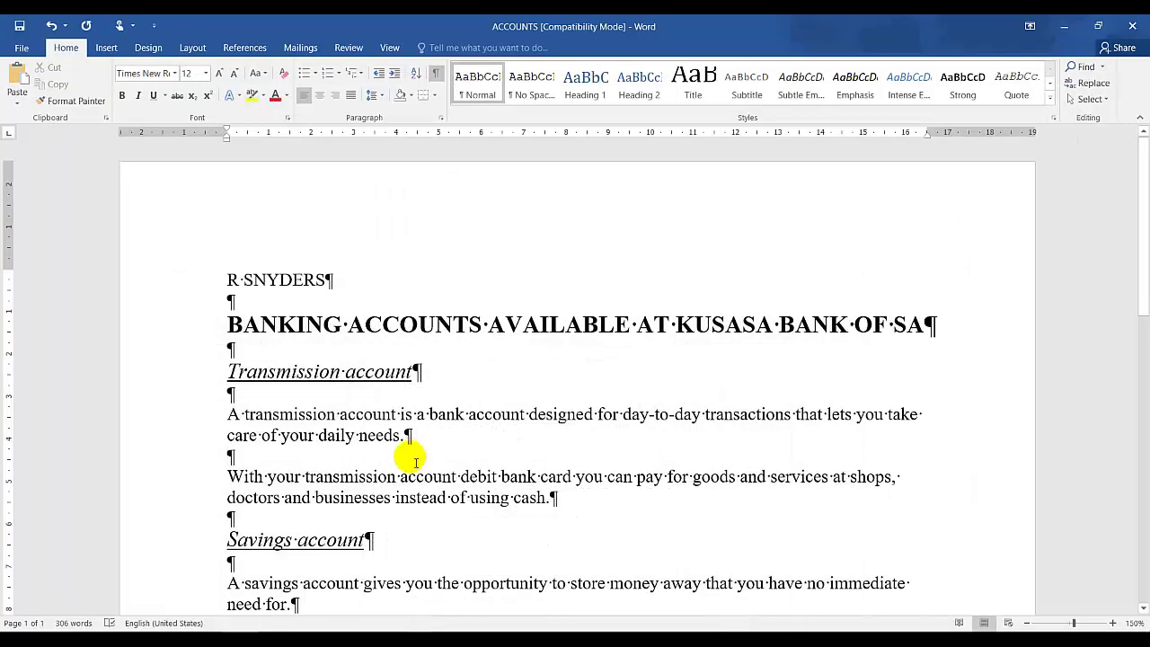
Make the Internet banking and Credit cards headings UPPERCASE, underlined and 14pt
{"action": "scroll", "coordinate": [269, 467], "scroll_direction": "down", "scroll_amount": 7}
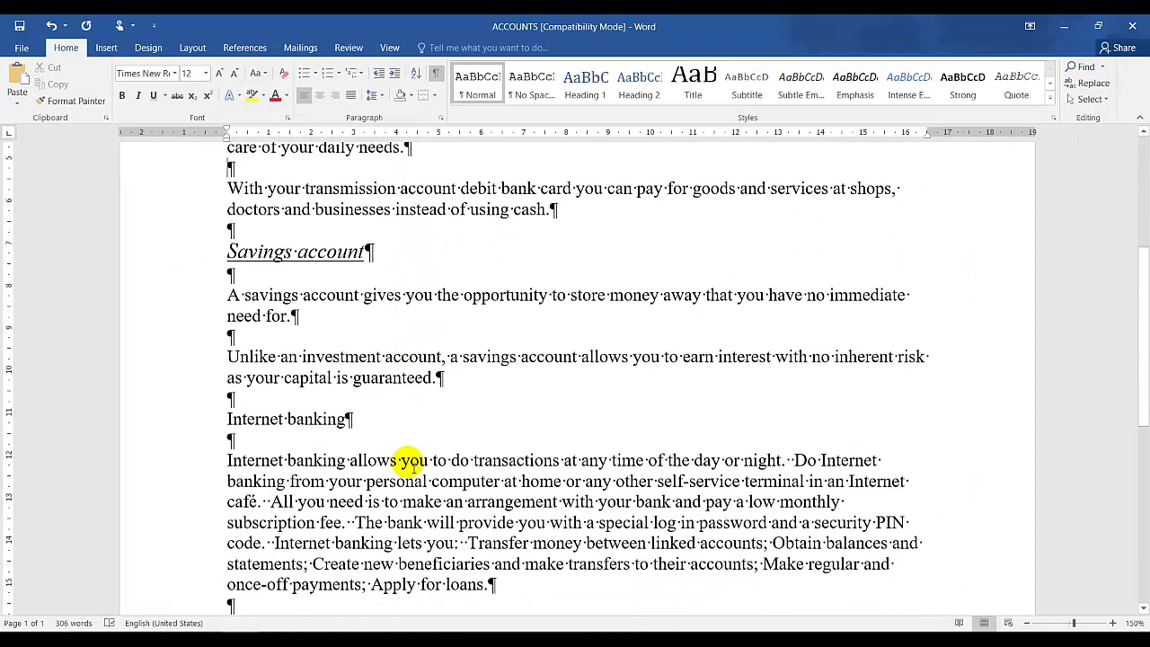
{"action": "left_click_drag", "start_coordinate": [368, 328], "coordinate": [227, 329]}
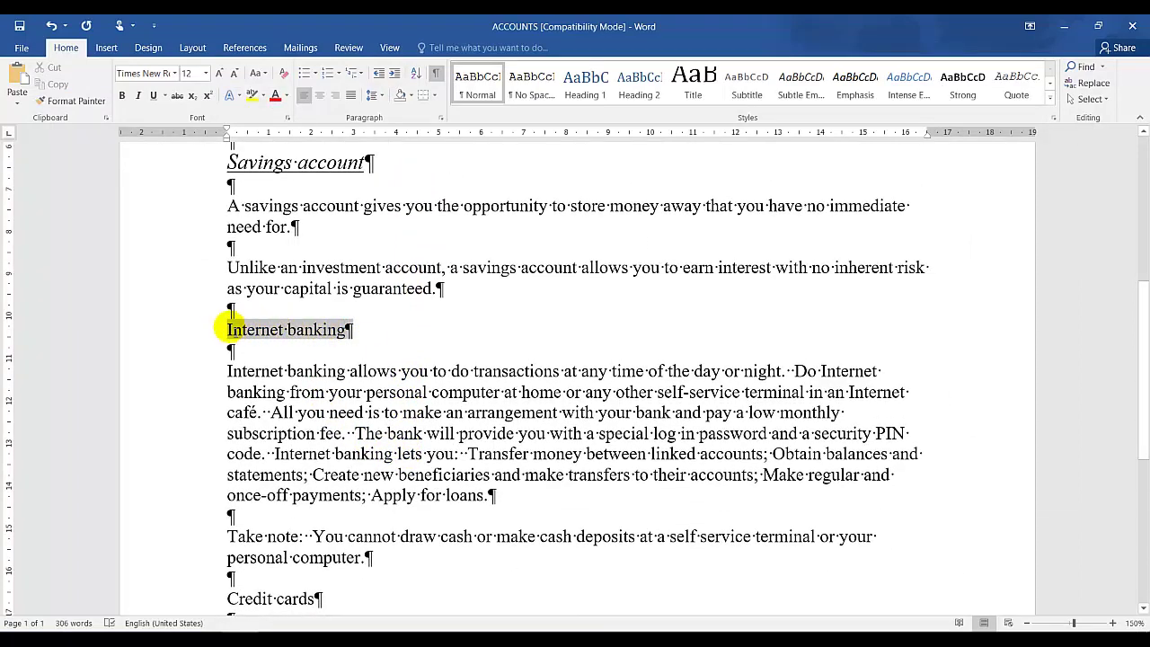
{"action": "left_click_drag", "start_coordinate": [325, 598], "coordinate": [243, 597]}
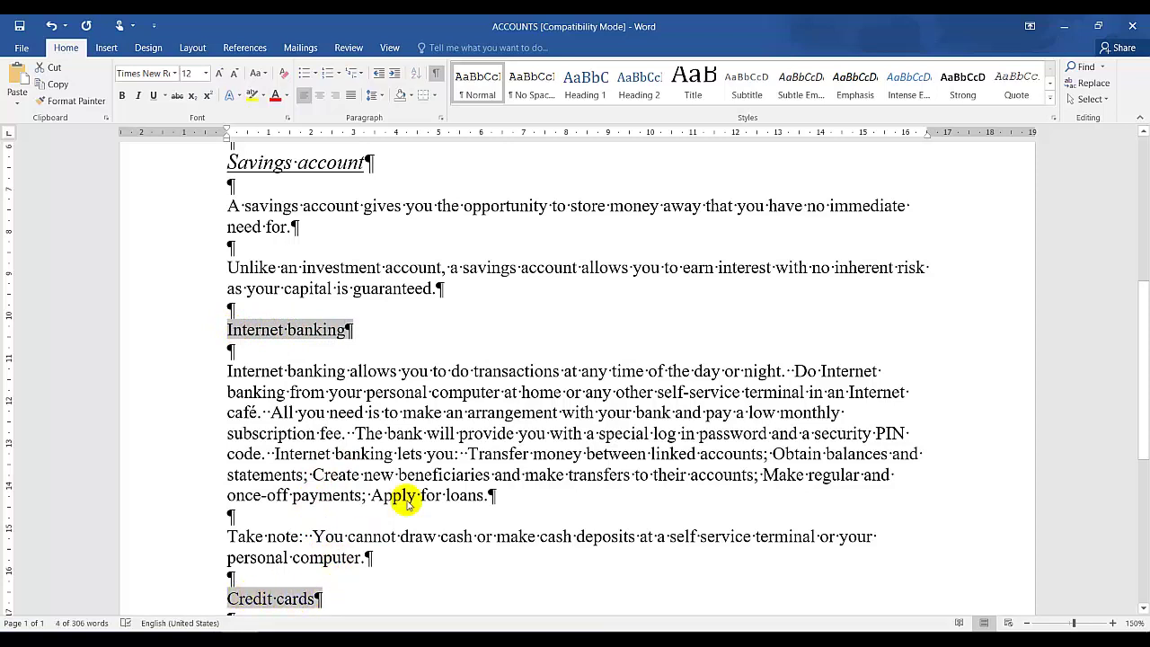
{"action": "left_click", "coordinate": [406, 503]}
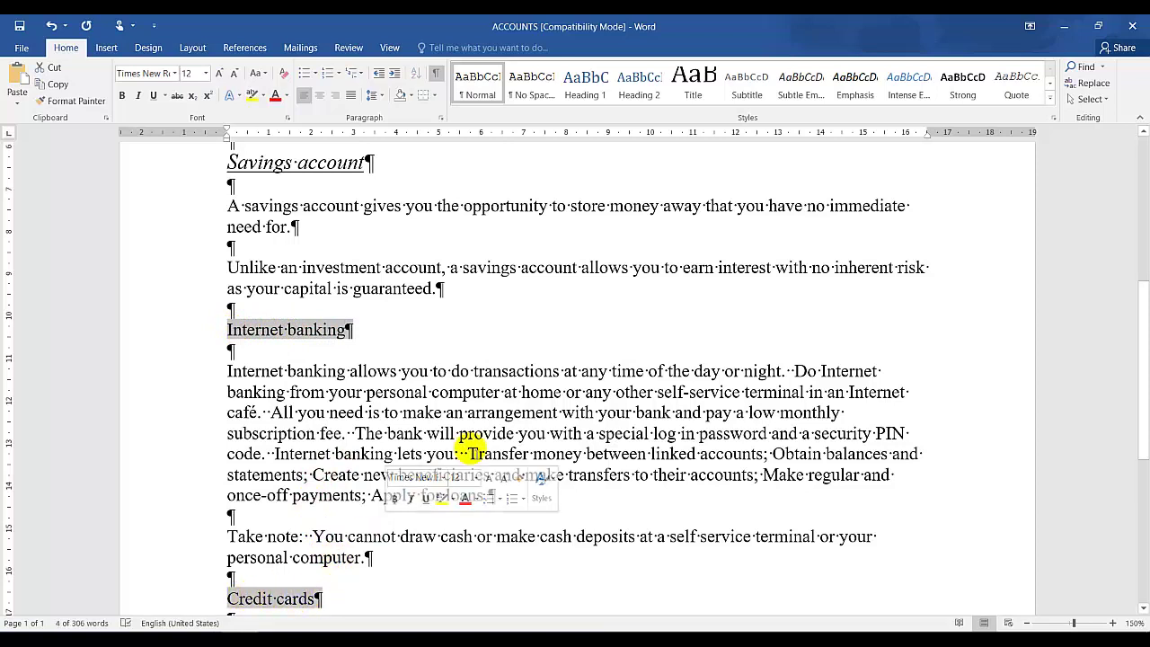
{"action": "left_click", "coordinate": [258, 75]}
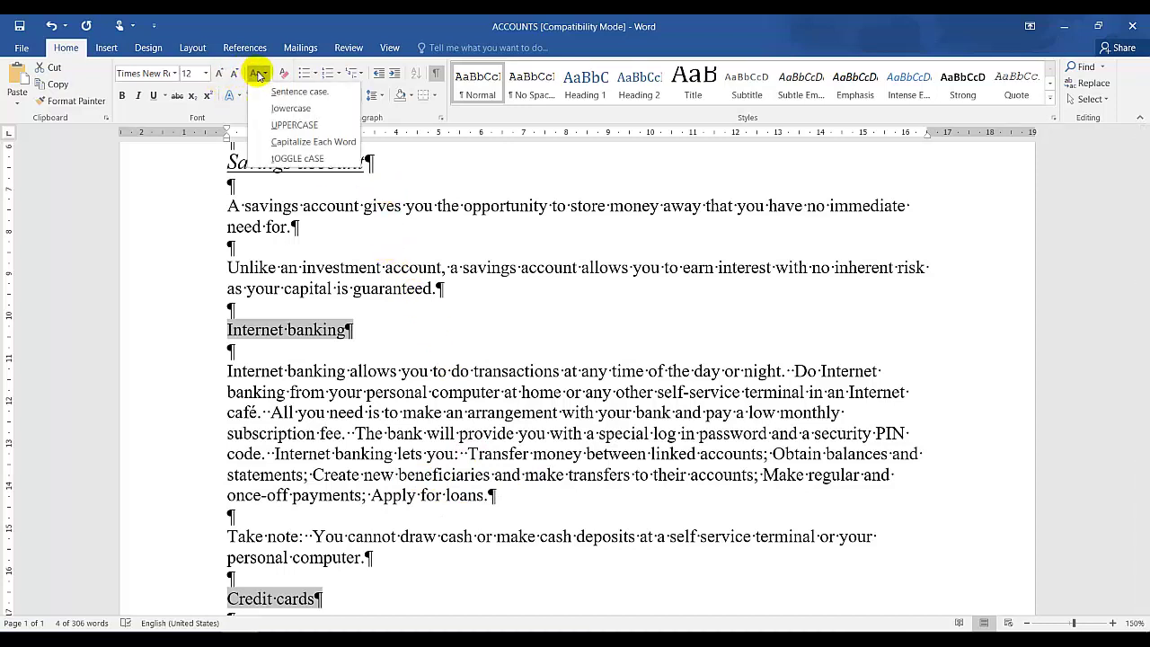
{"action": "left_click", "coordinate": [280, 124]}
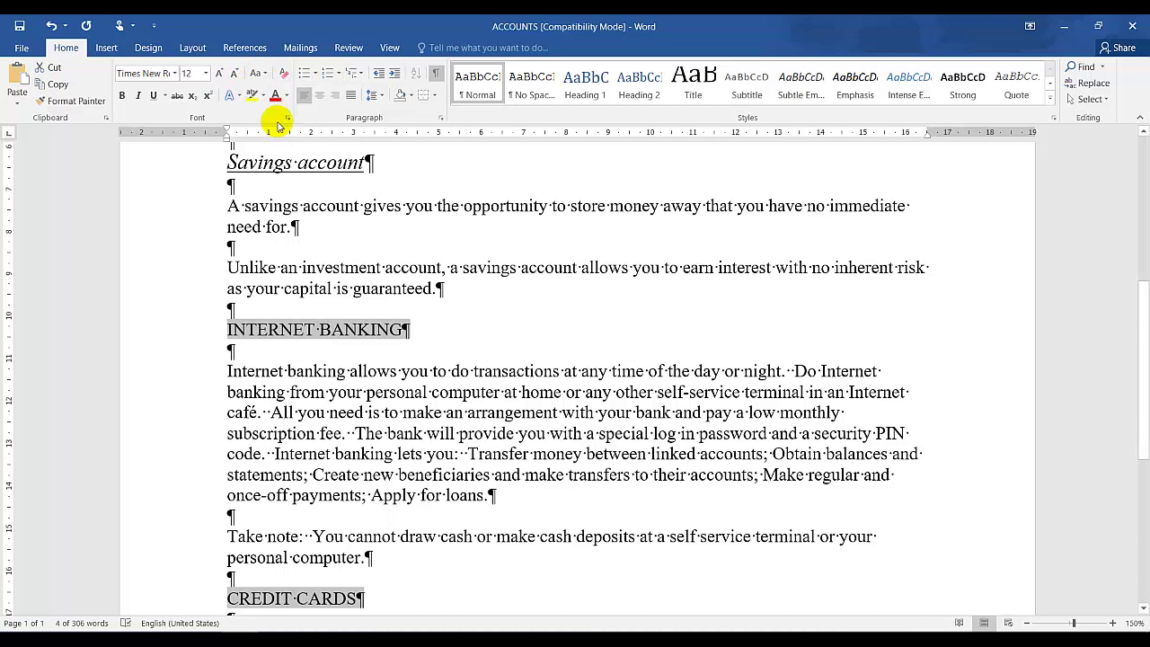
{"action": "left_click", "coordinate": [155, 95]}
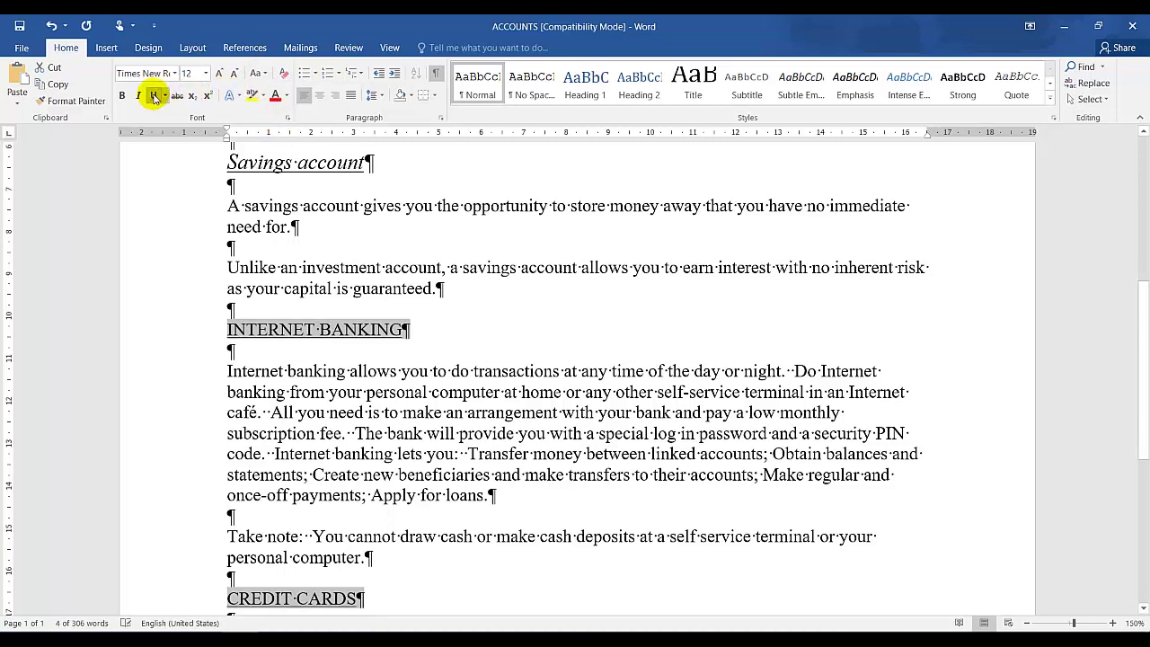
{"action": "left_click", "coordinate": [220, 75]}
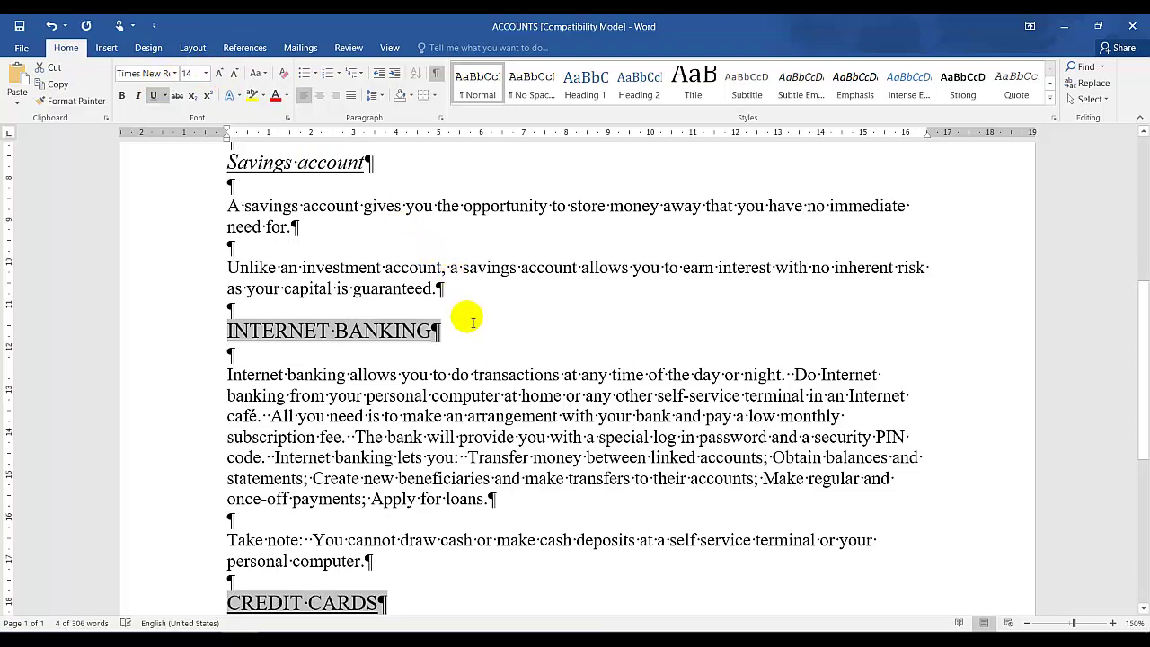
{"action": "scroll", "coordinate": [472, 321], "scroll_direction": "down", "scroll_amount": 2}
{"action": "left_click", "coordinate": [404, 326]}
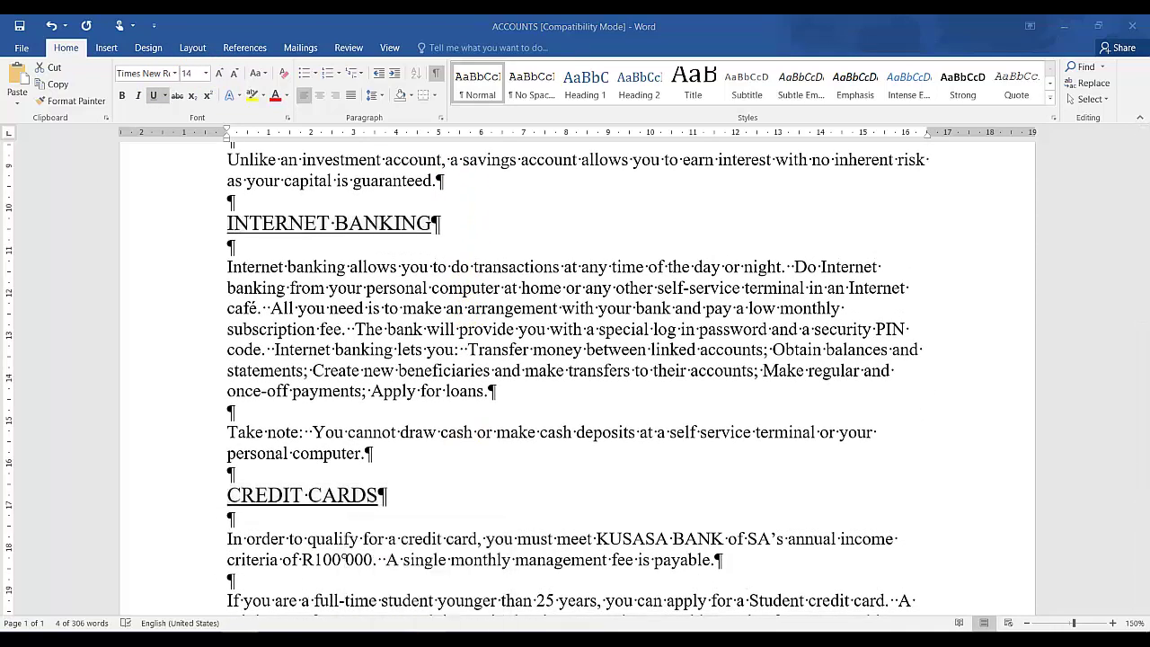
{"action": "key", "text": "alt+Tab"}
{"action": "scroll", "coordinate": [532, 490], "scroll_direction": "down", "scroll_amount": 5}
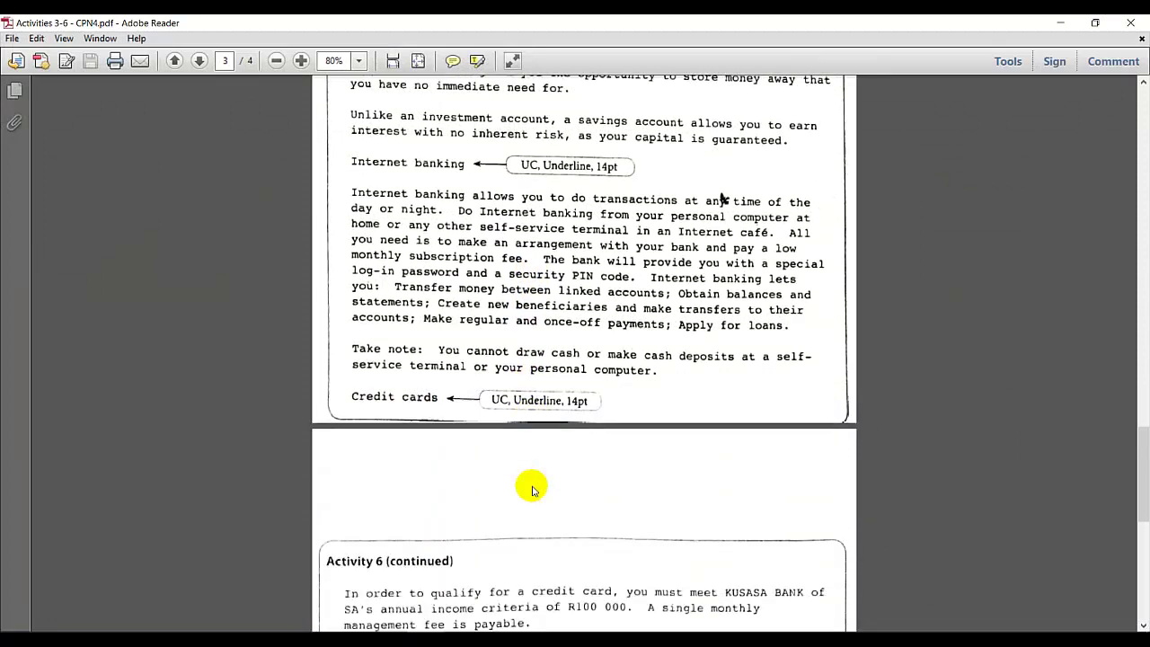
Scroll the PDF to page 4 showing the boxed Student credit card paragraph
{"action": "scroll", "coordinate": [532, 489], "scroll_direction": "down", "scroll_amount": 4}
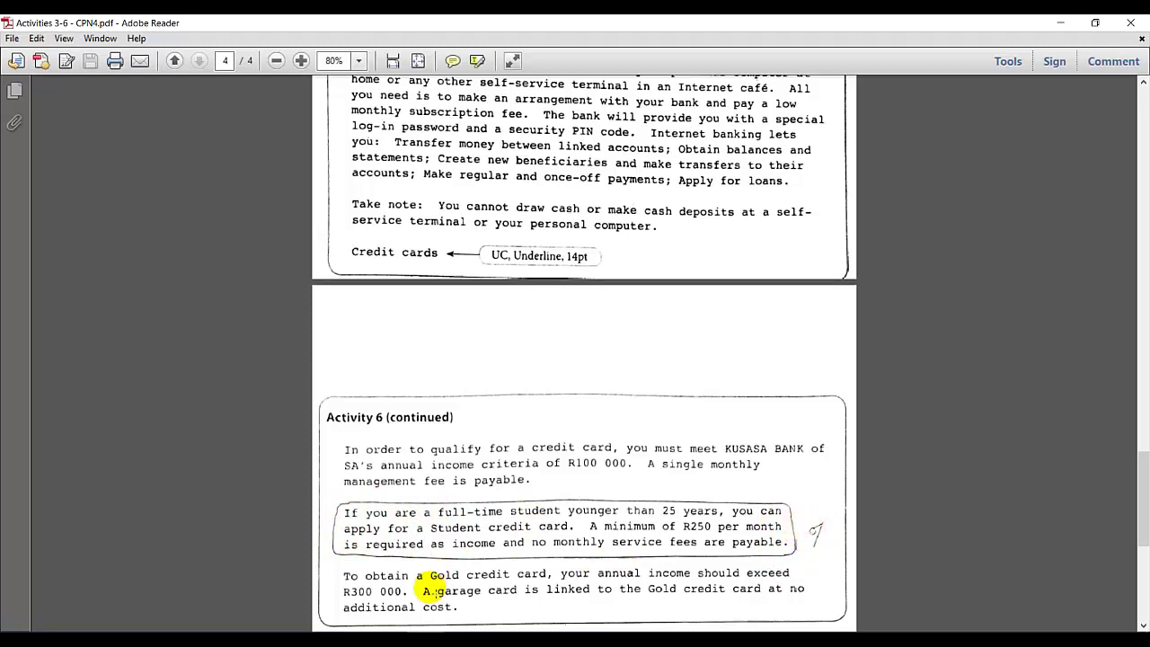
Delete the Student credit card paragraph and its leftover empty line from the Credit cards section
{"action": "key", "text": "alt+Tab"}
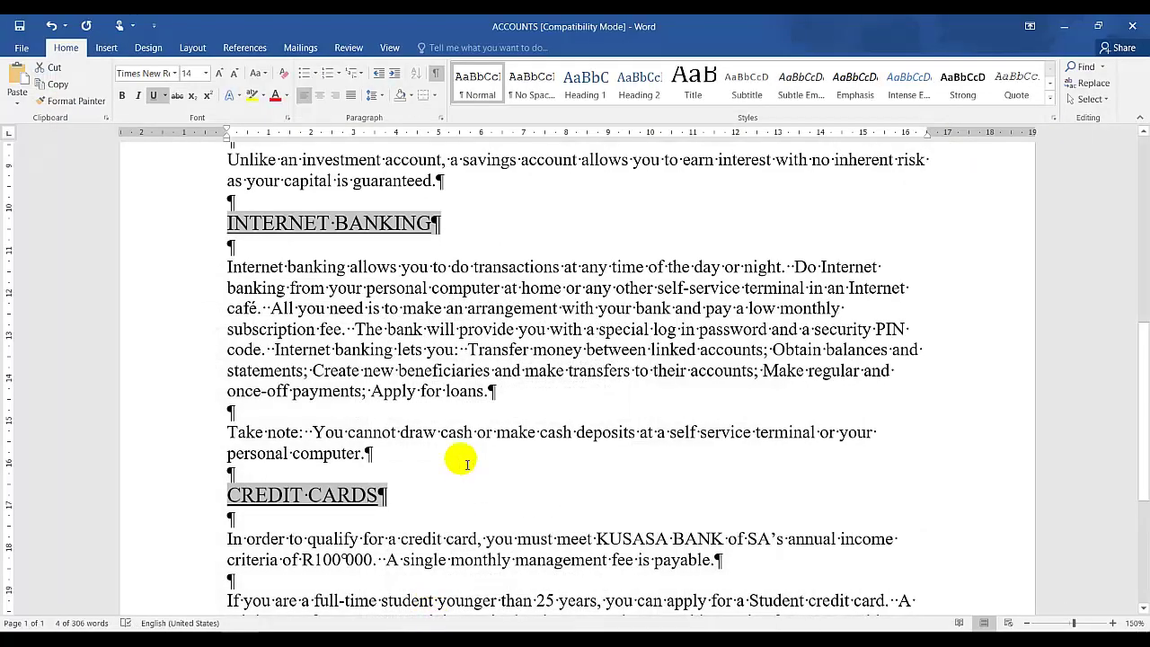
{"action": "scroll", "coordinate": [458, 530], "scroll_direction": "down", "scroll_amount": 4}
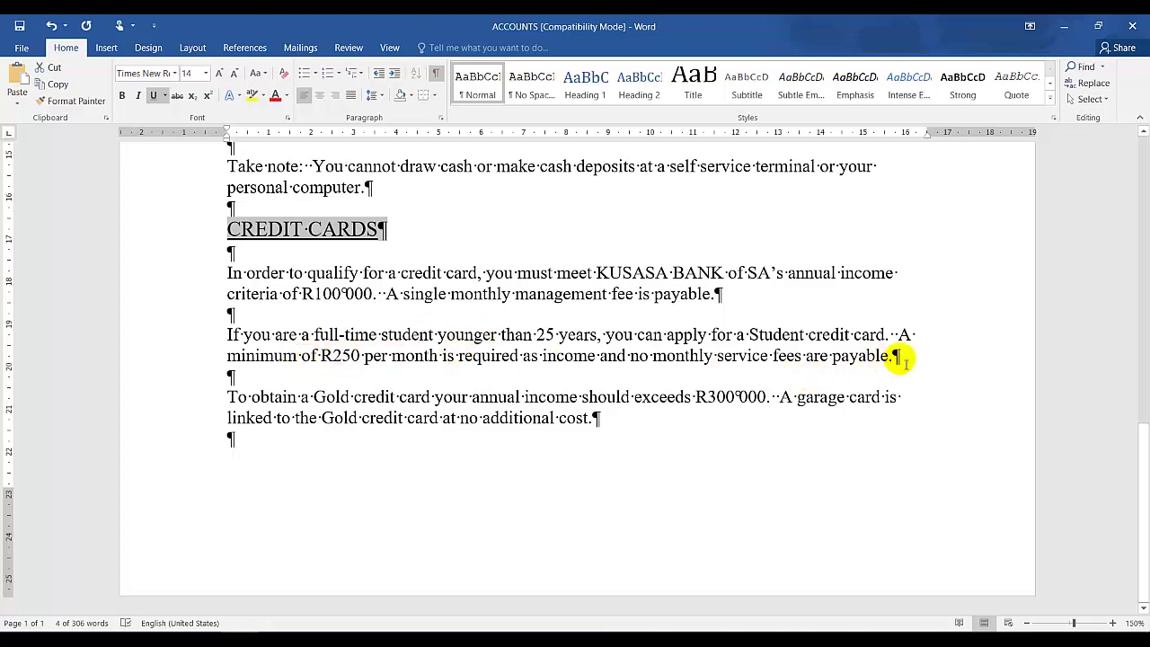
{"action": "left_click_drag", "start_coordinate": [898, 354], "coordinate": [230, 333]}
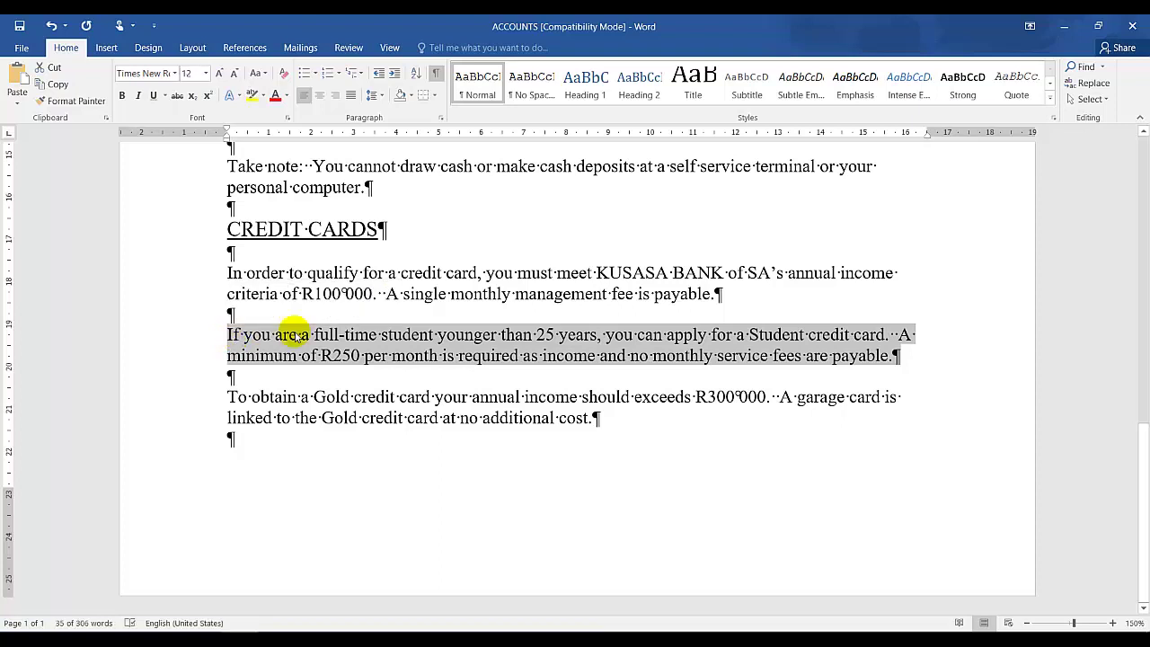
{"action": "key", "text": "Delete"}
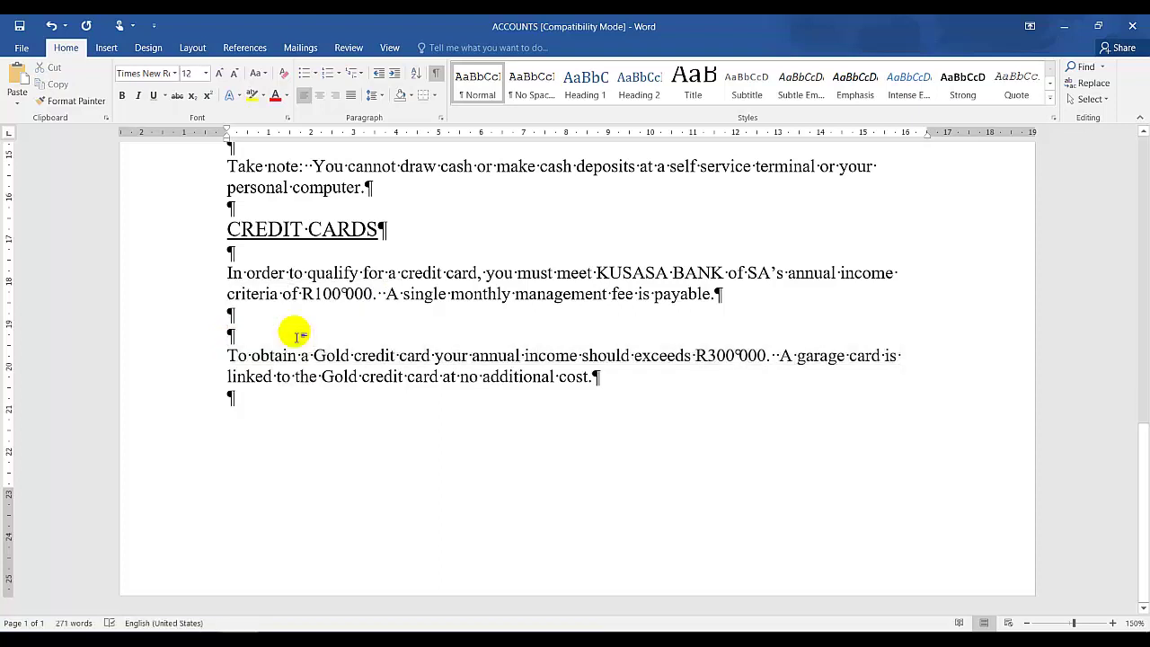
{"action": "key", "text": "Delete"}
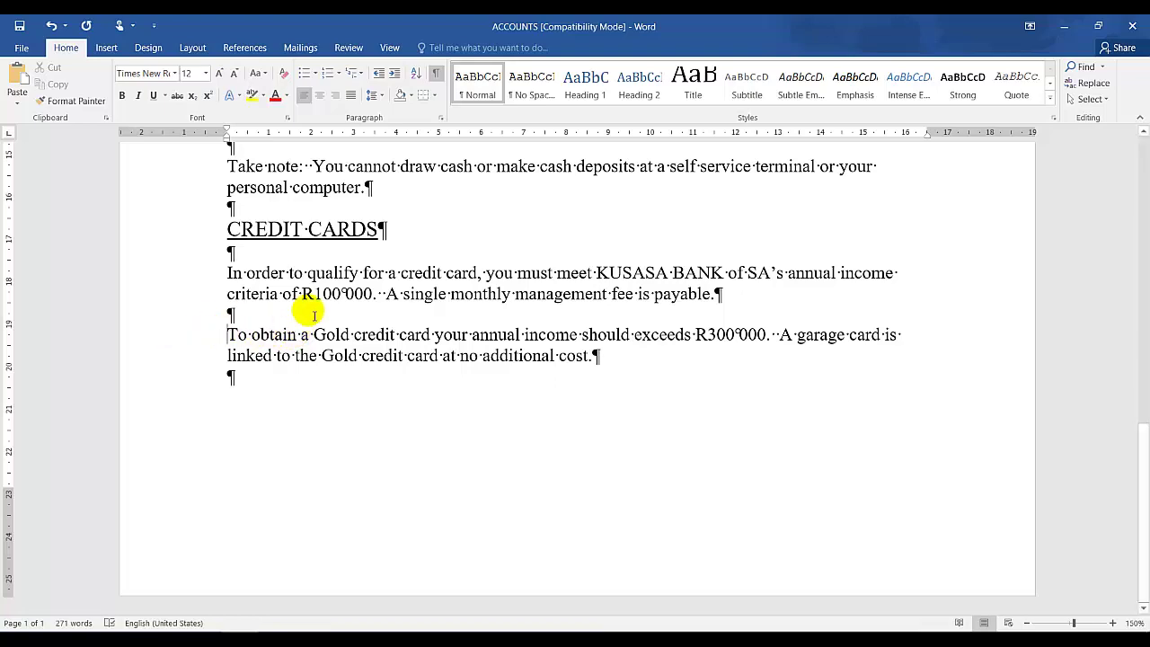
{"action": "scroll", "coordinate": [314, 314], "scroll_direction": "up", "scroll_amount": 5}
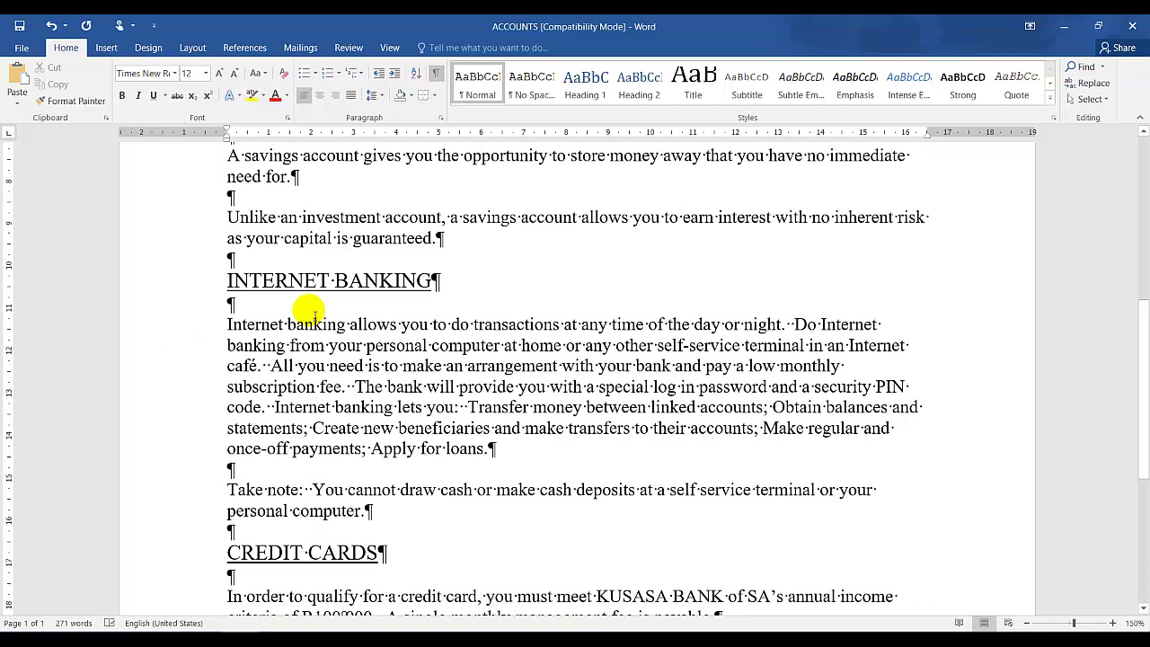
{"action": "scroll", "coordinate": [306, 313], "scroll_direction": "up", "scroll_amount": 5}
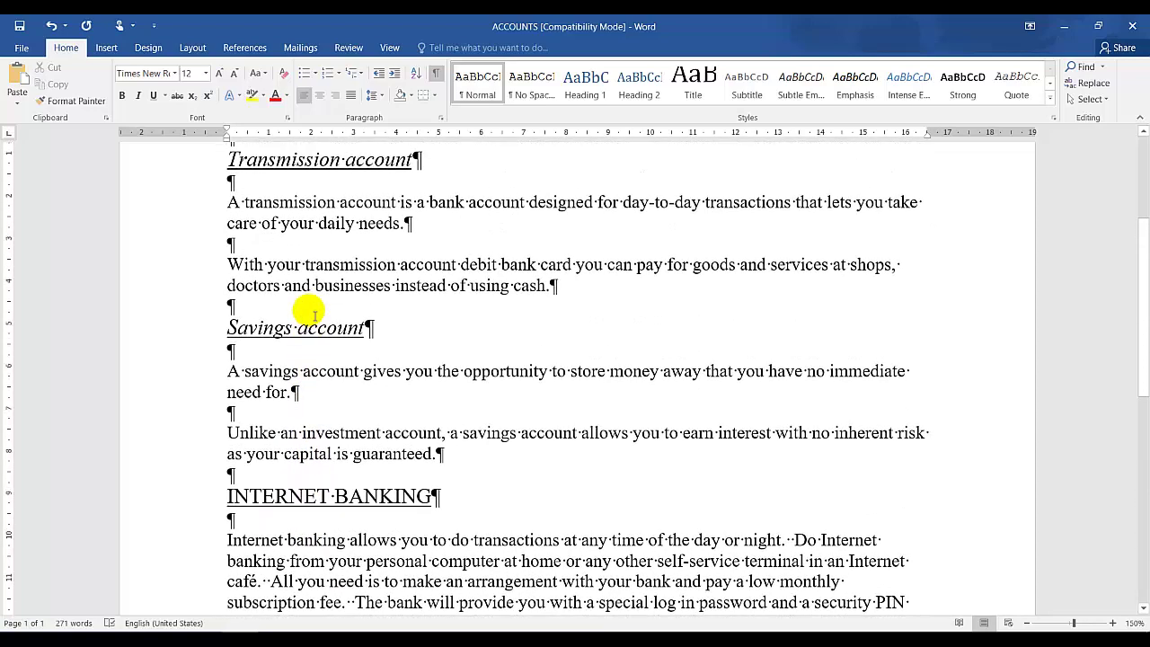
{"action": "scroll", "coordinate": [305, 309], "scroll_direction": "up", "scroll_amount": 2}
{"action": "scroll", "coordinate": [310, 309], "scroll_direction": "down", "scroll_amount": 3}
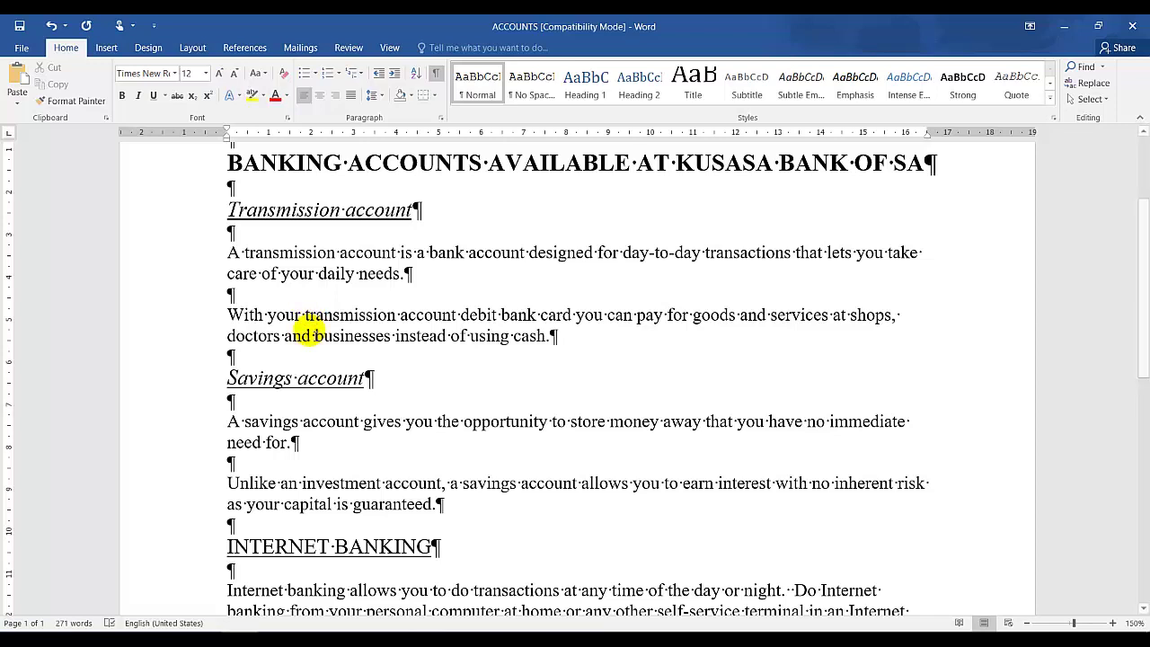
Save the document as ACCOUNTS2 in Desktop > N4 ACTIVITIES COMPLETED, accepting the format upgrade
{"action": "left_click", "coordinate": [23, 48]}
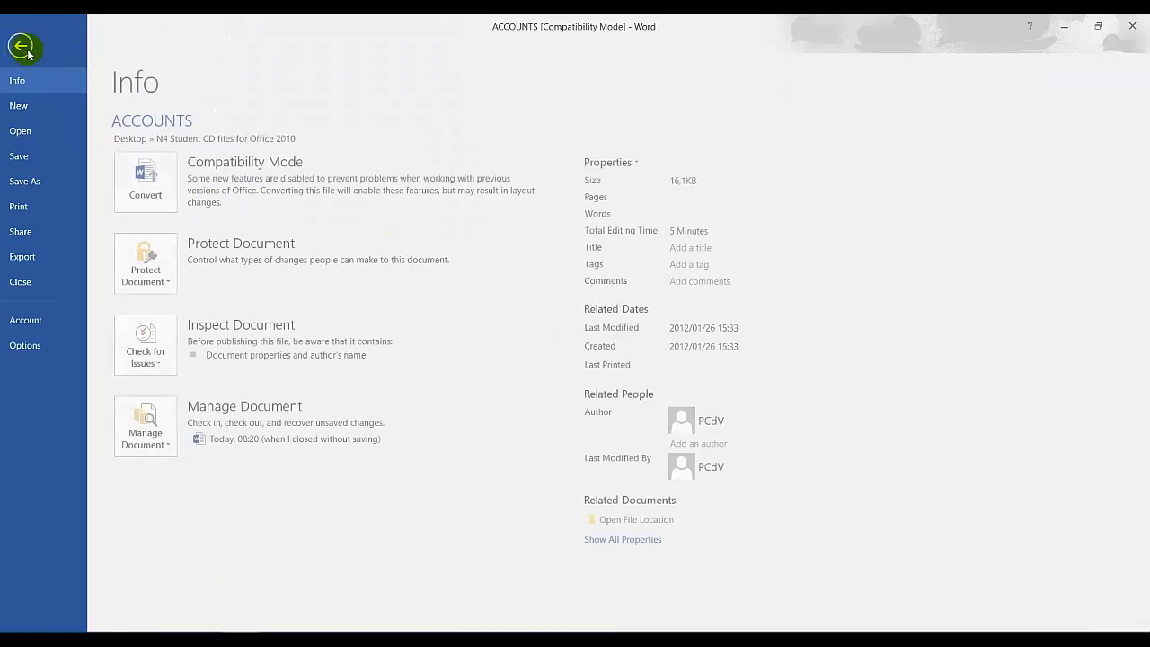
{"action": "left_click", "coordinate": [30, 182]}
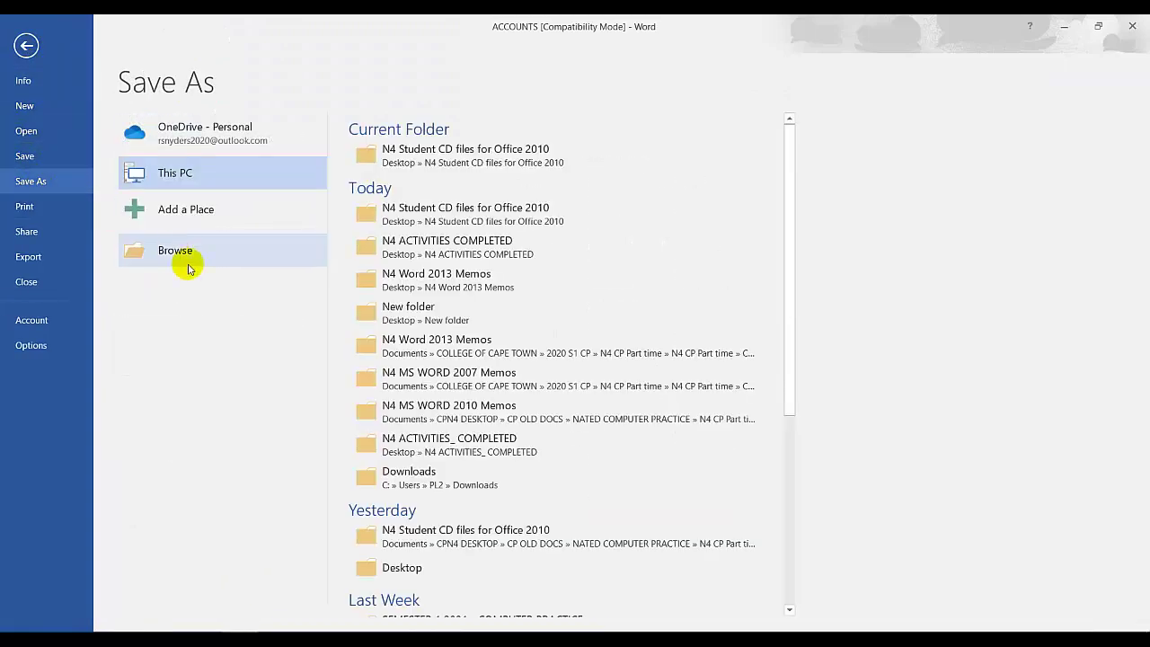
{"action": "left_click", "coordinate": [166, 253]}
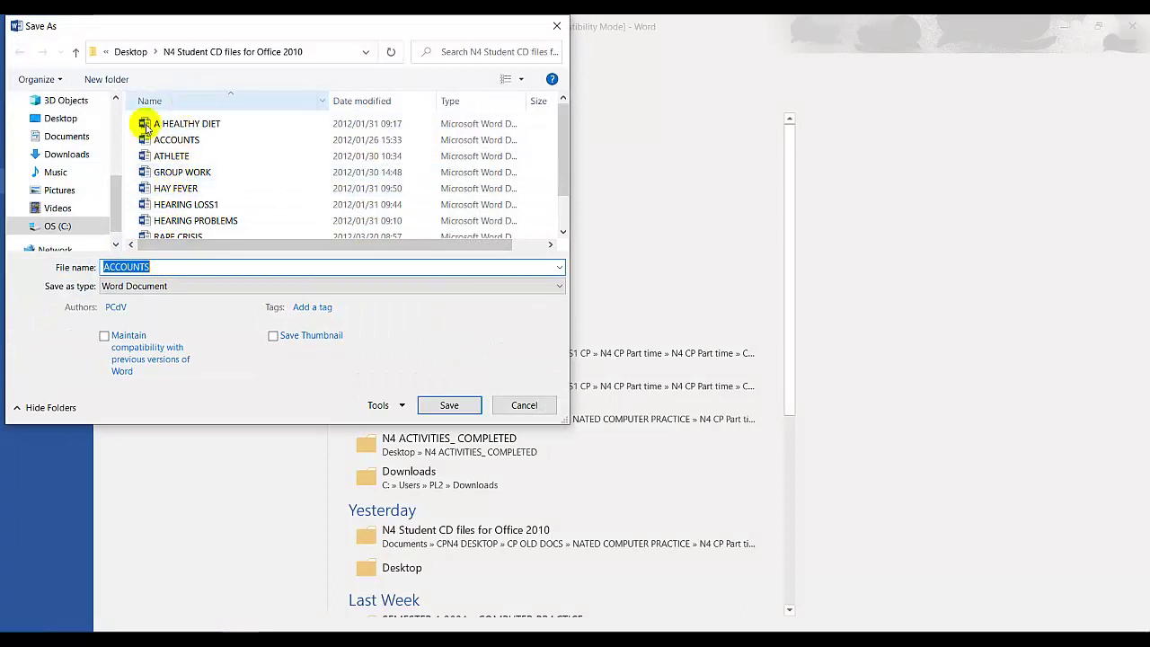
{"action": "left_click", "coordinate": [61, 121]}
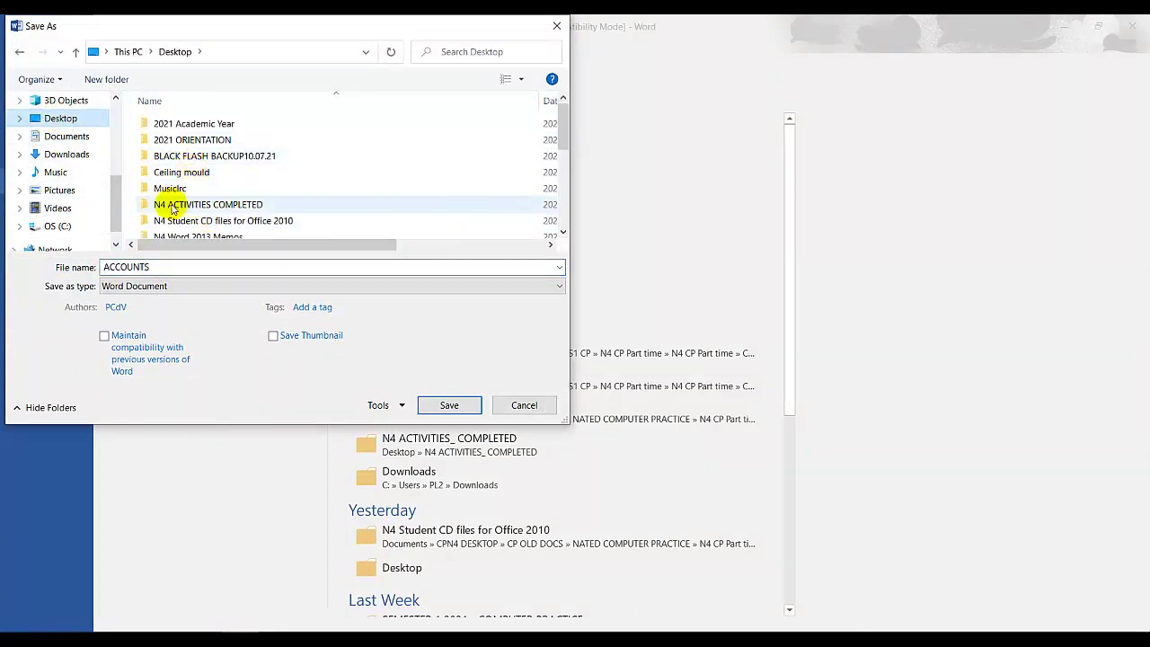
{"action": "double_click", "coordinate": [173, 205]}
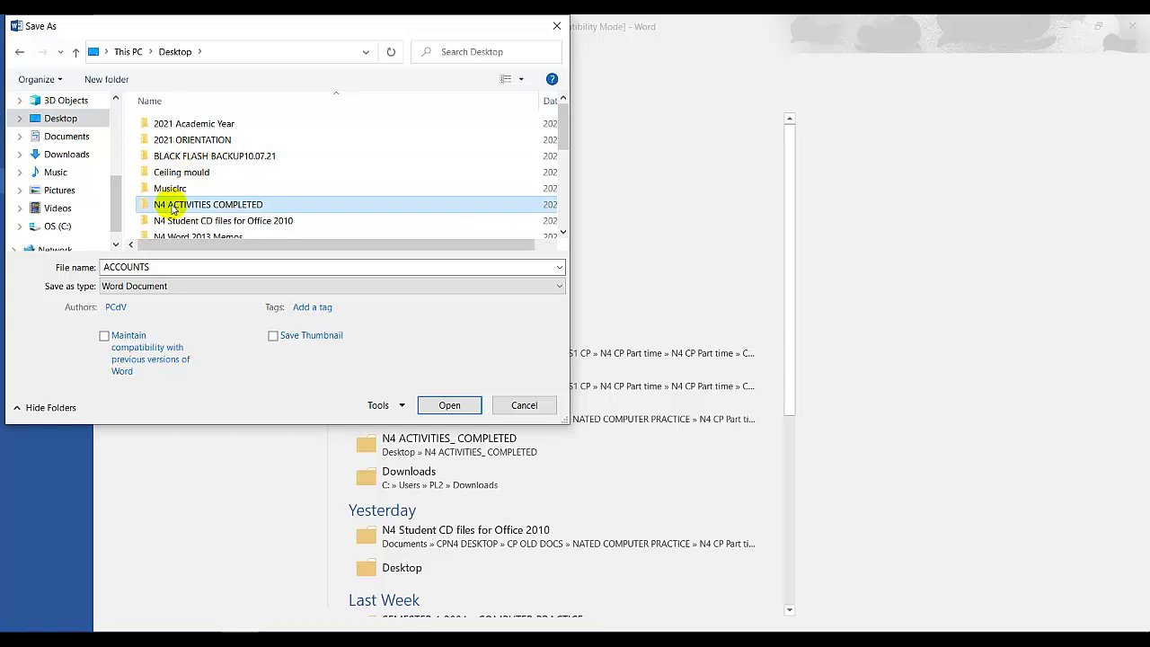
{"action": "double_click", "coordinate": [156, 269]}
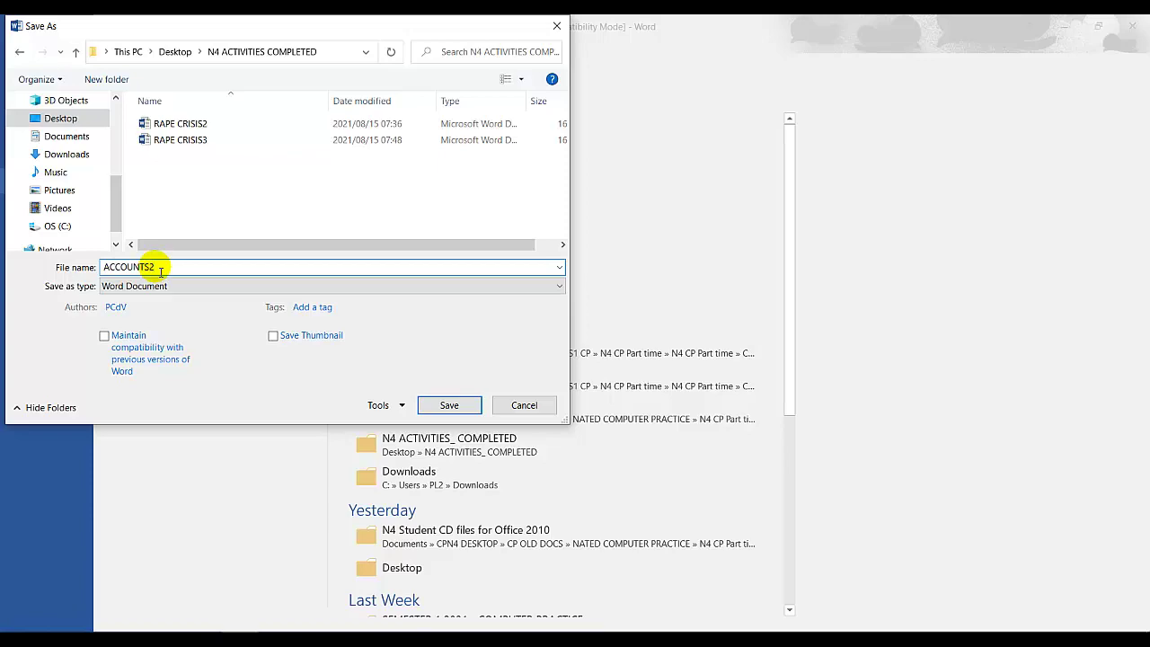
{"action": "type", "text": "2"}
{"action": "left_click", "coordinate": [447, 404]}
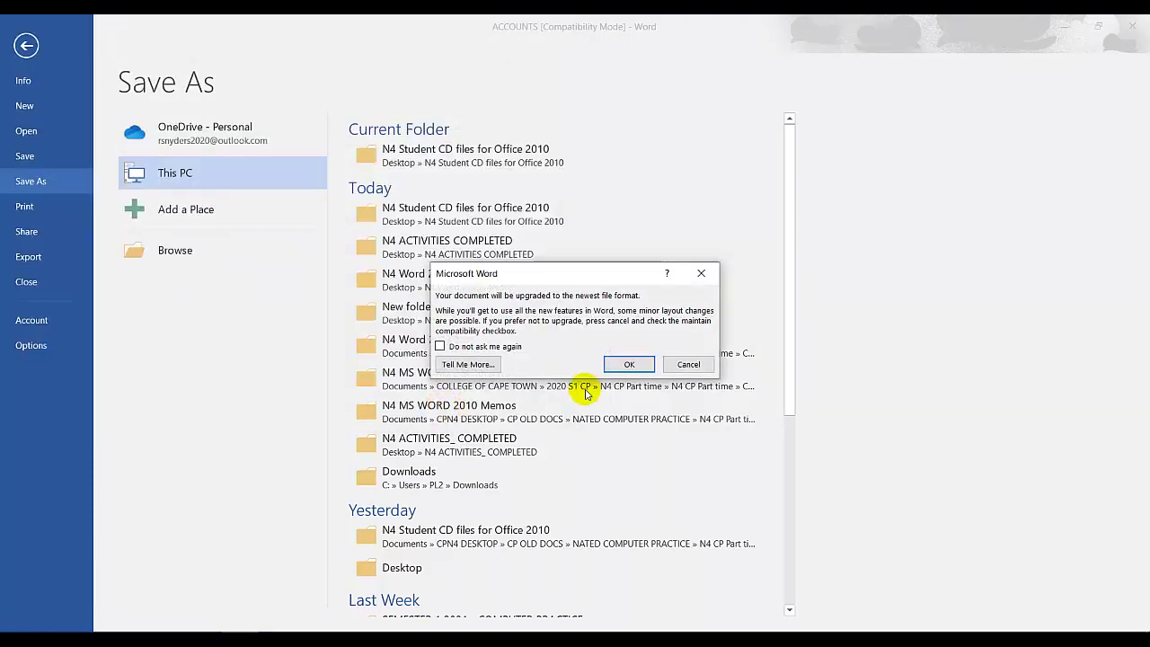
{"action": "left_click", "coordinate": [629, 366]}
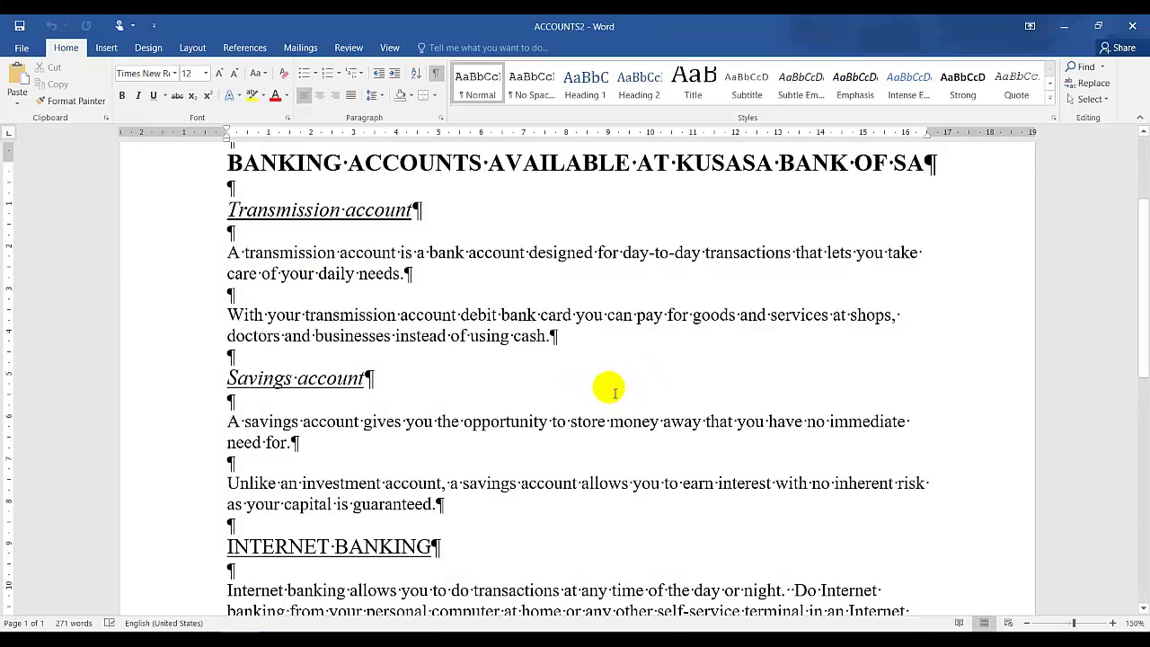
{"action": "scroll", "coordinate": [608, 388], "scroll_direction": "up", "scroll_amount": 3}
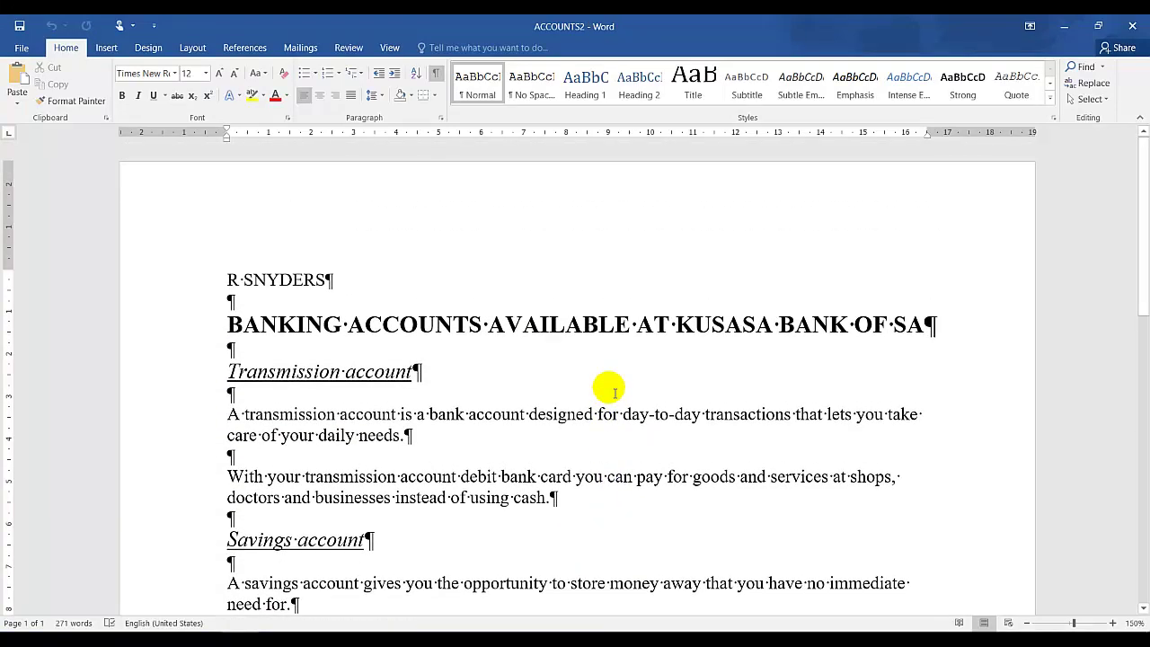